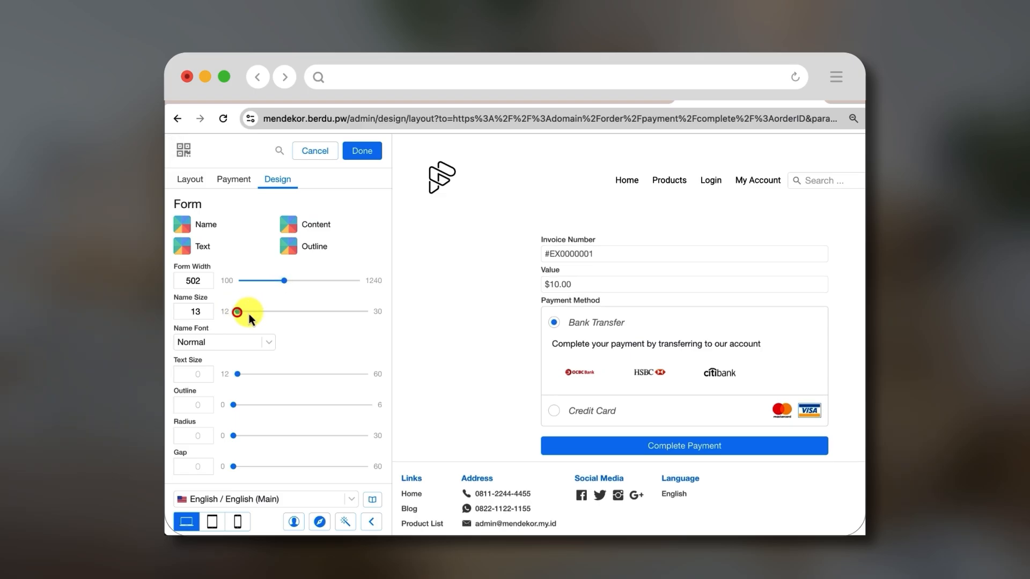
Step: Set the payment form's name size to 12 and its name font to Bold
click(237, 330)
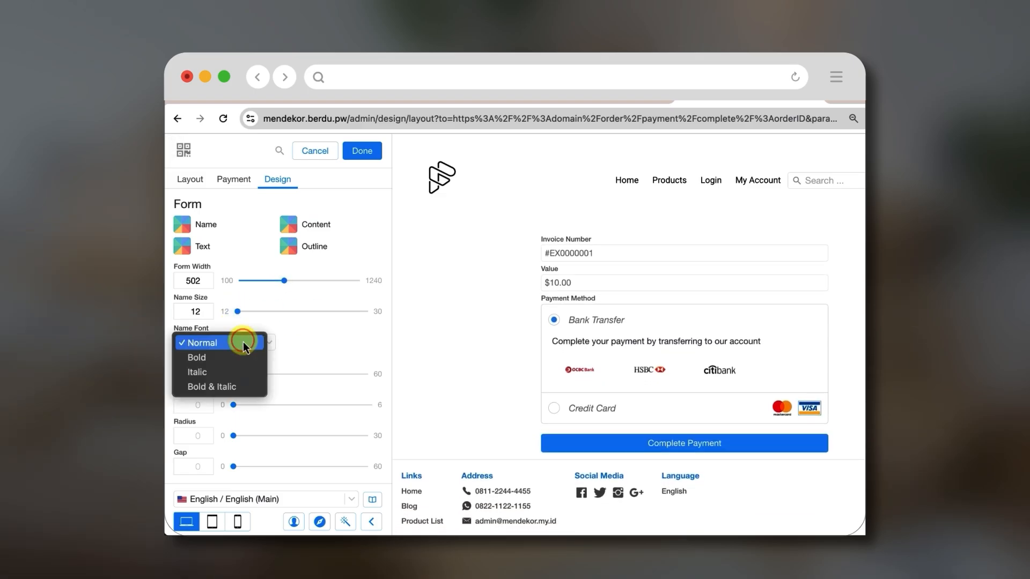
click(238, 356)
scroll(301, 362, down, 2)
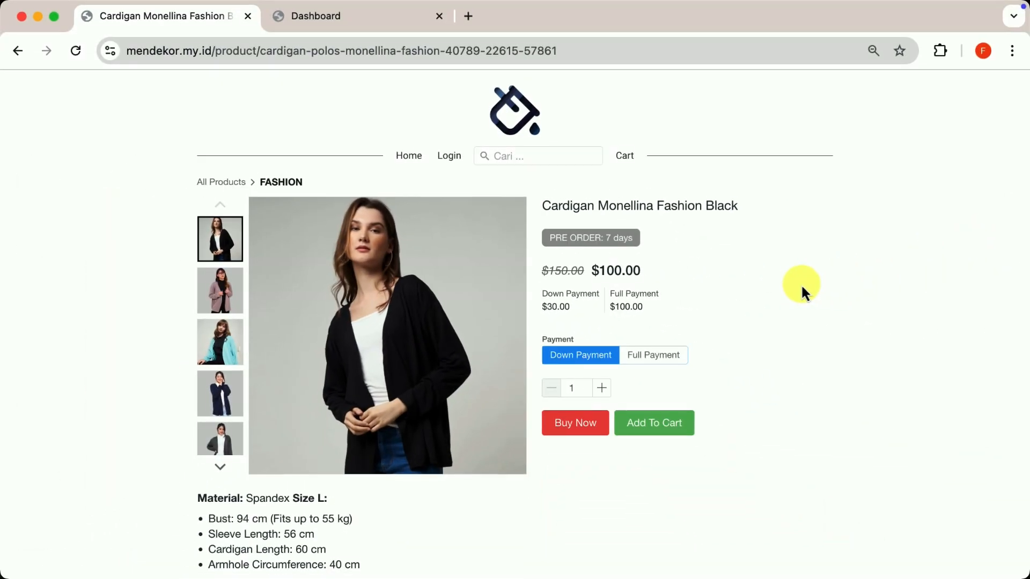
Step: Review the Cardigan Monellina Fashion Black product page and start buying one with the Down Payment option
scroll(800, 284, down, 1)
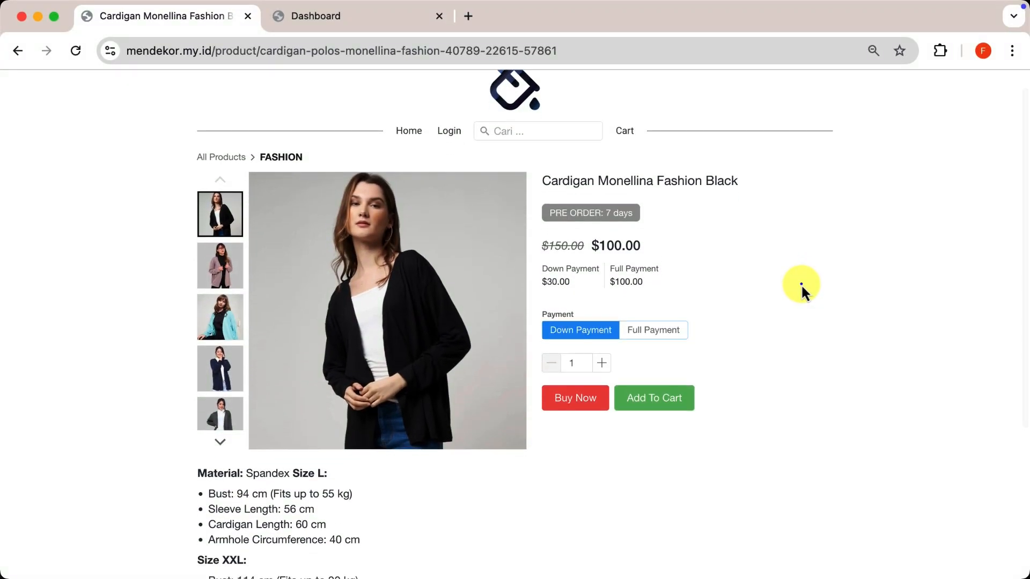
right_click(800, 284)
click(781, 252)
scroll(781, 252, down, 3)
scroll(780, 252, up, 3)
scroll(781, 252, up, 1)
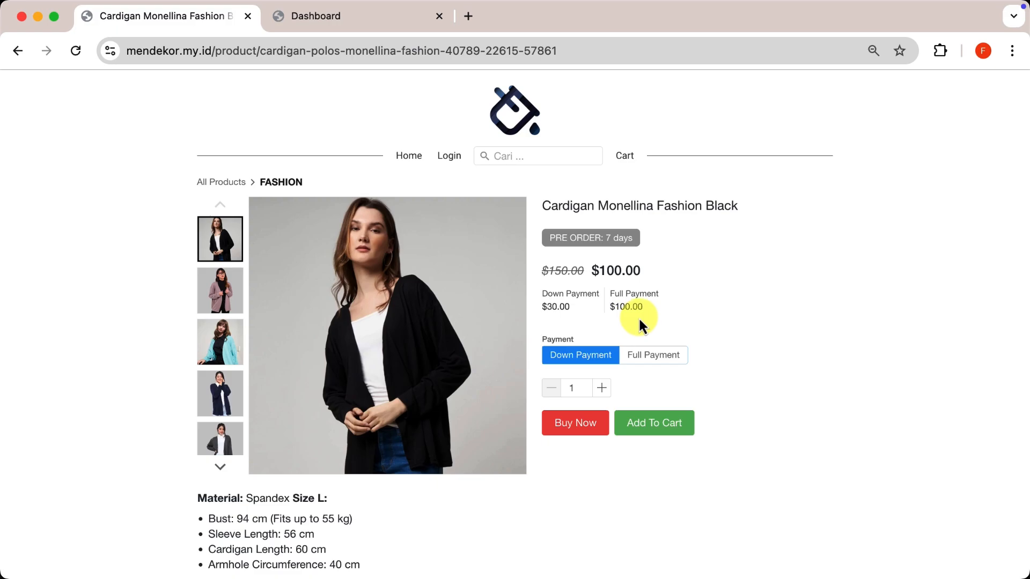
click(573, 422)
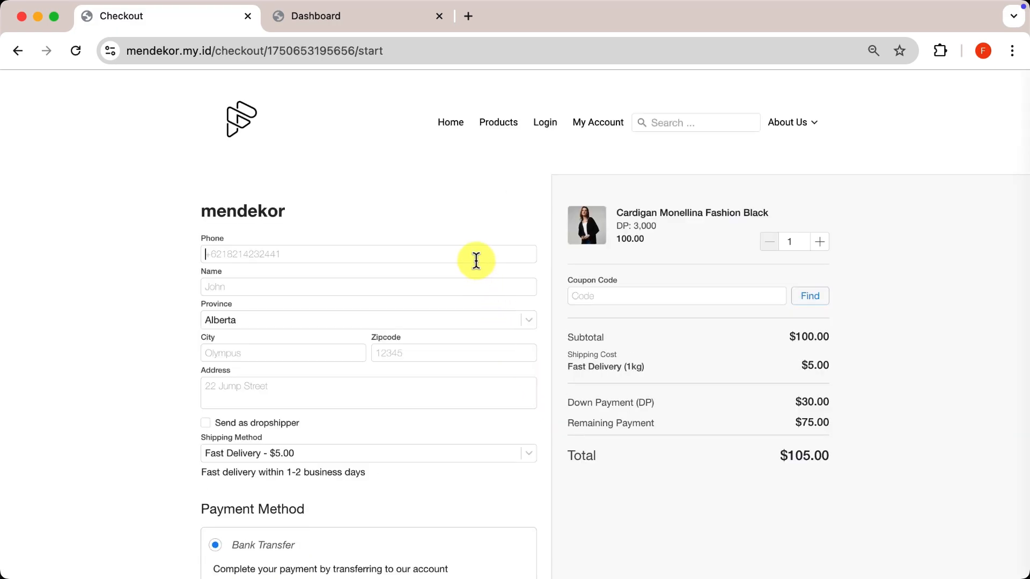
Step: Fill in the customer's phone, name, city, zipcode and street address at checkout, and place the order with Bank Transfer
text(+123123123)
key(Tab)
text(Monel)
key(Tab)
text(21 main street)
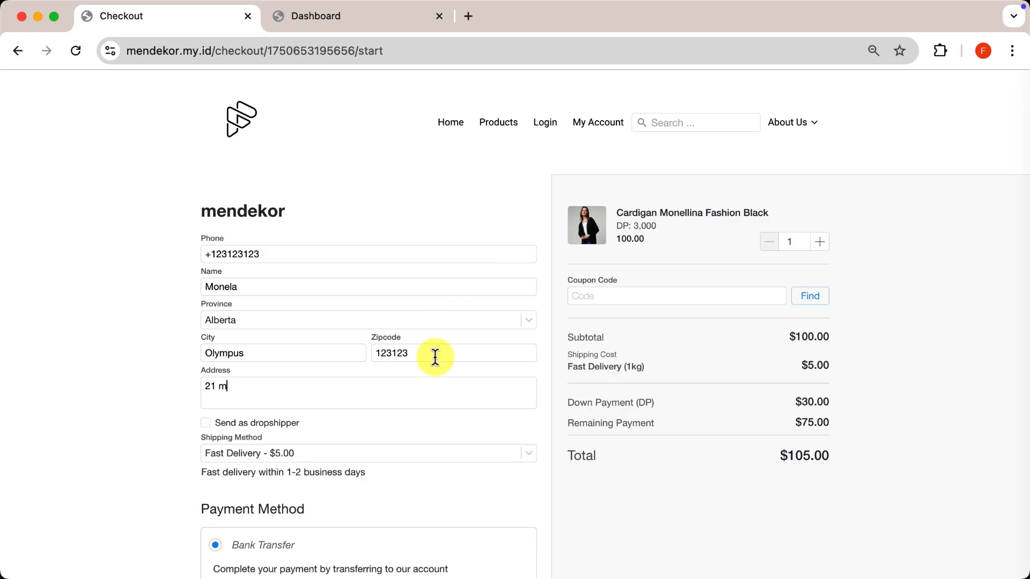
key(shift+Tab)
scroll(432, 356, down, 5)
click(462, 429)
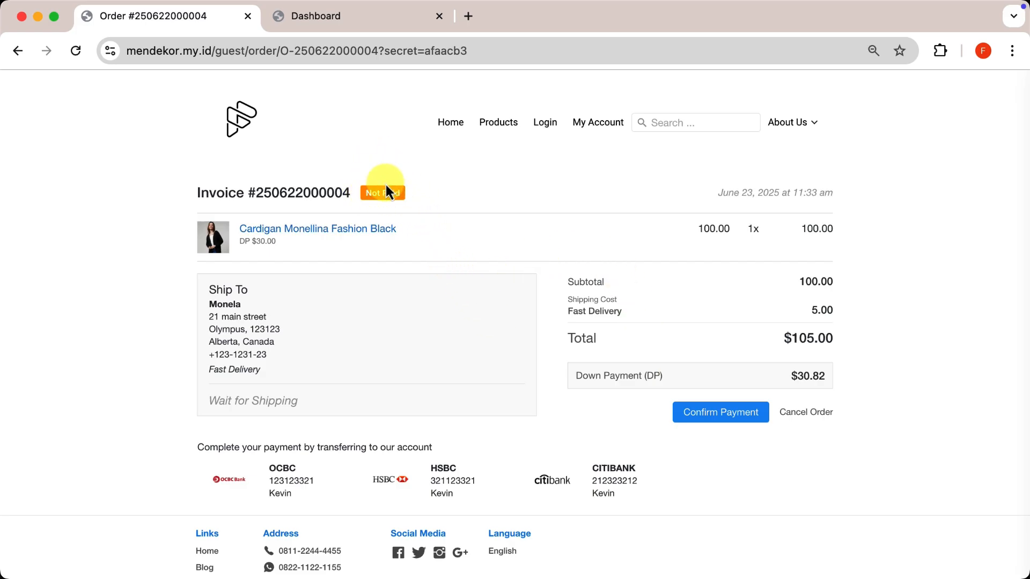
Step: Open the newly placed order from the list of all orders in the store dashboard and check its down payment details
click(340, 22)
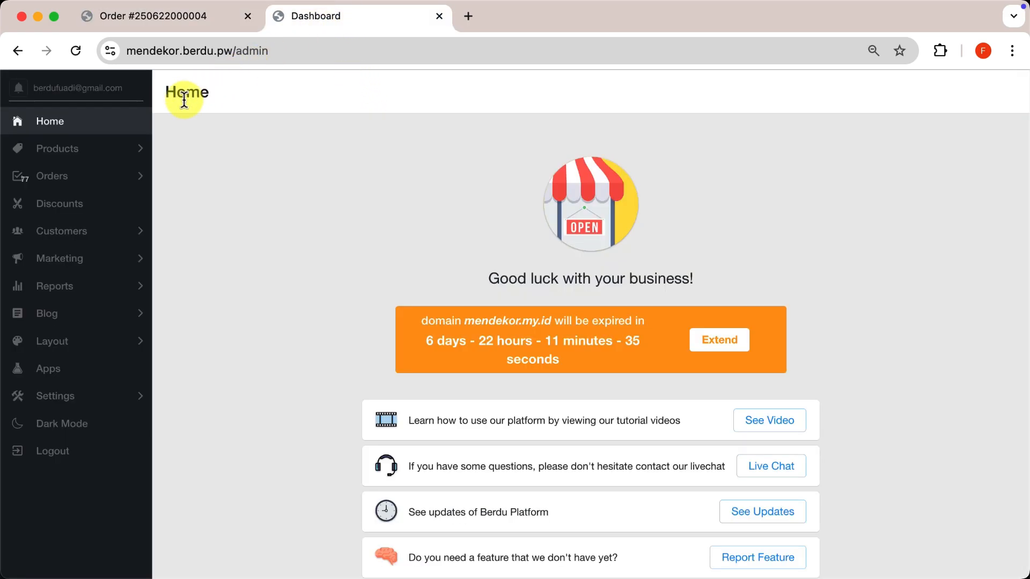
click(92, 173)
click(77, 147)
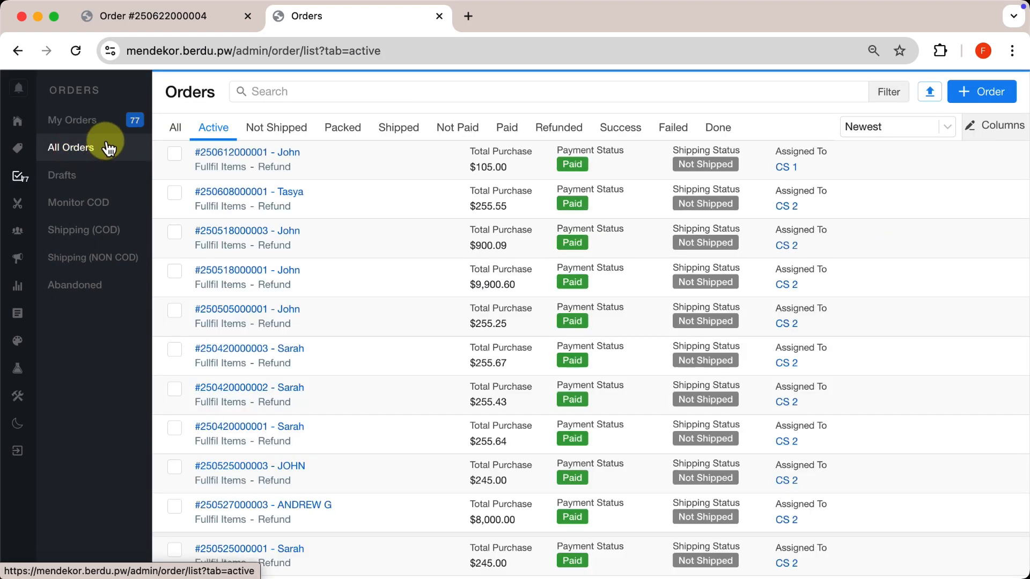
click(172, 127)
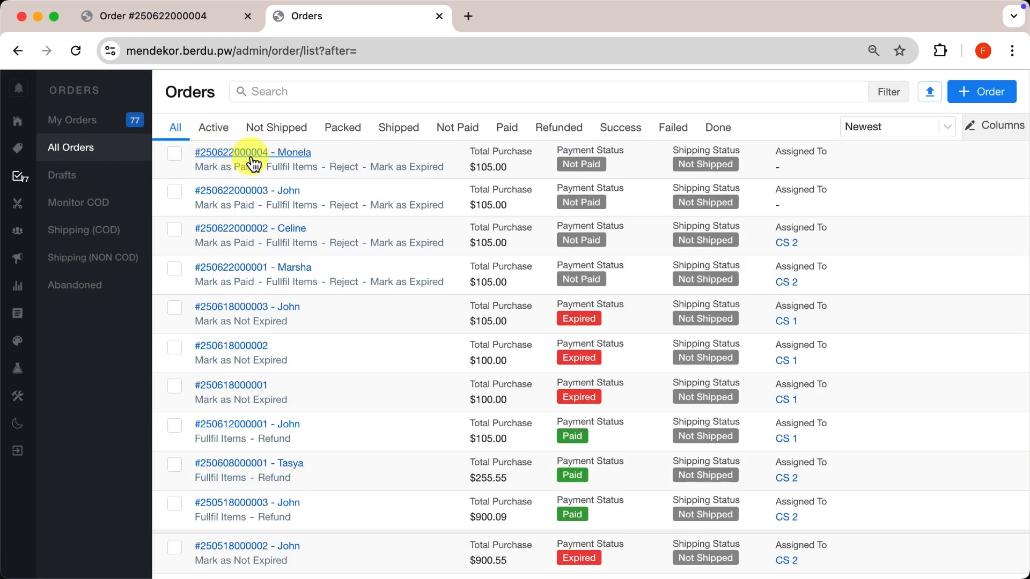
click(265, 152)
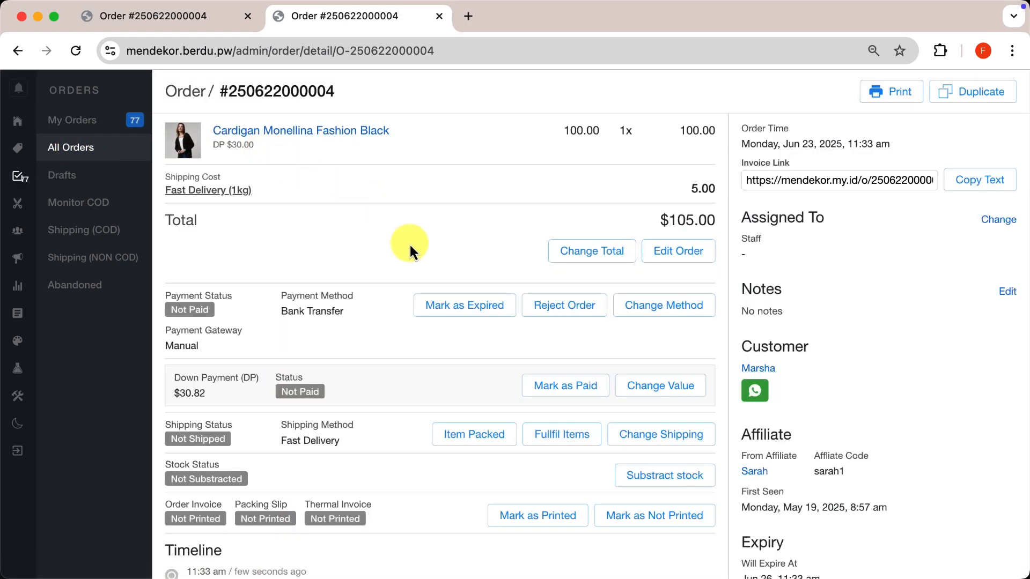
scroll(409, 244, down, 3)
scroll(410, 243, down, 1)
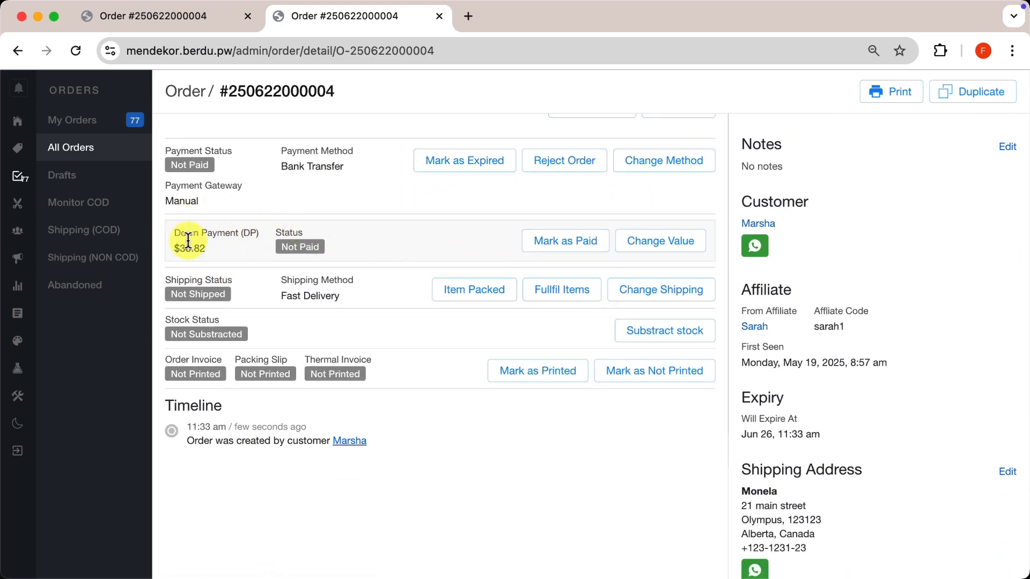
Step: Open the Bank Transfer payment settings in a new browser tab to check the Unique Payment Number options
click(470, 15)
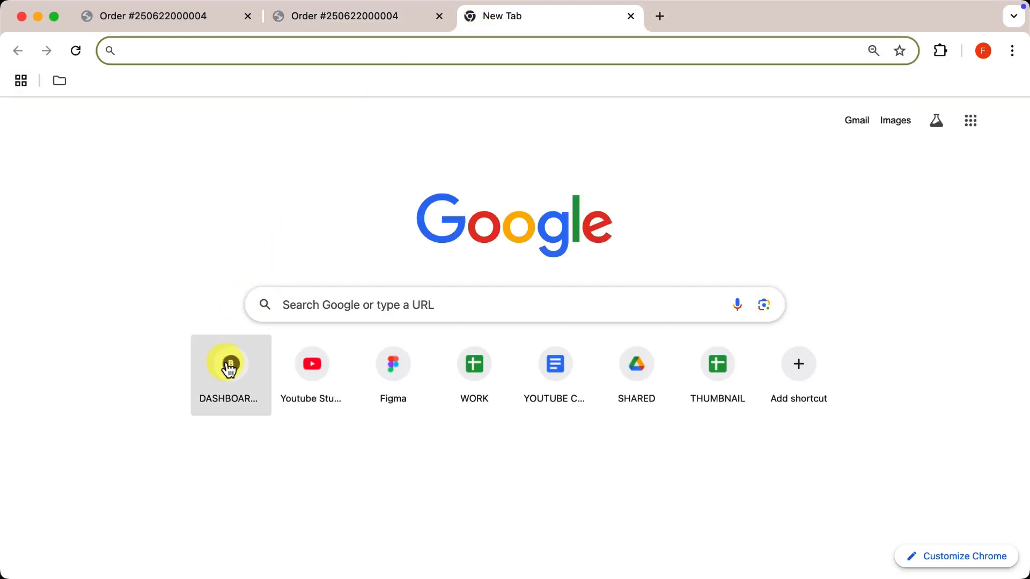
click(229, 369)
click(75, 399)
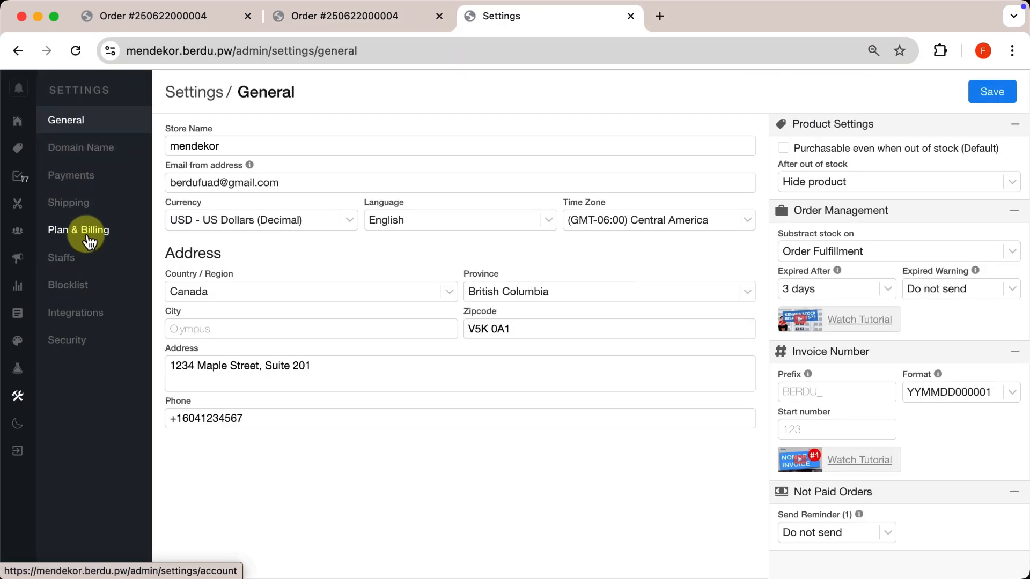
click(75, 175)
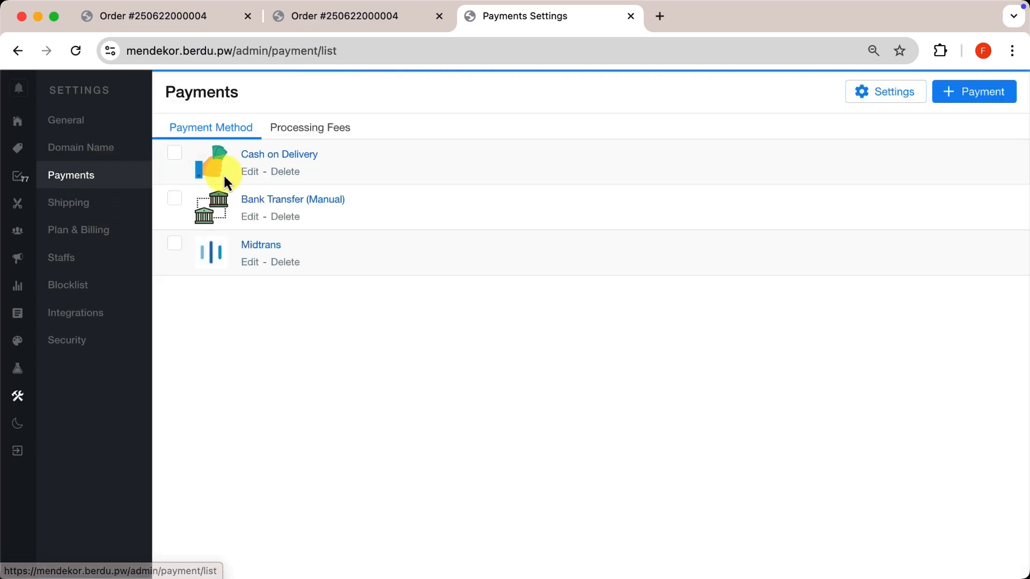
click(250, 216)
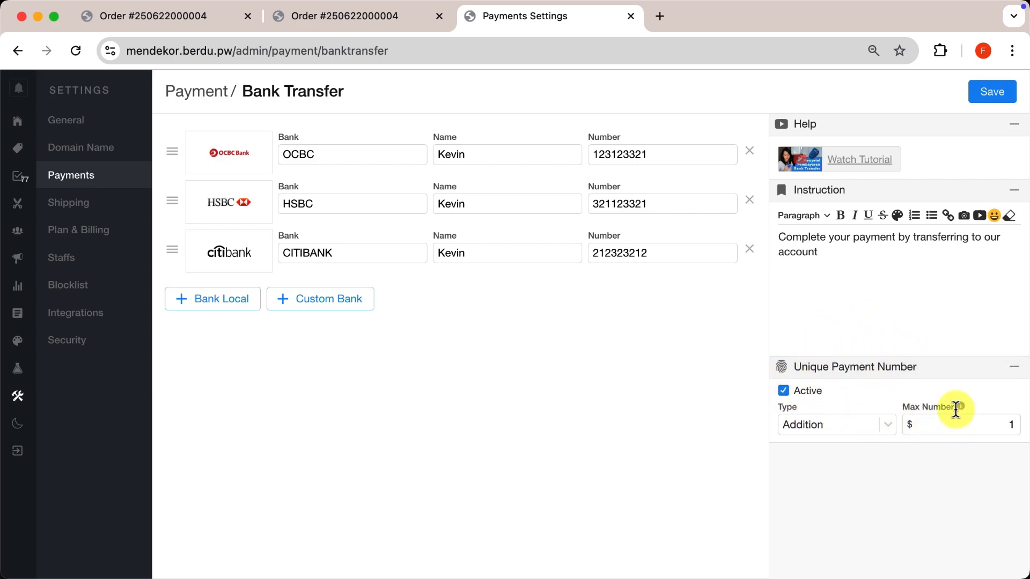
Step: Return to the order's admin page, mark its down payment as paid, and review the updated payment details
click(371, 15)
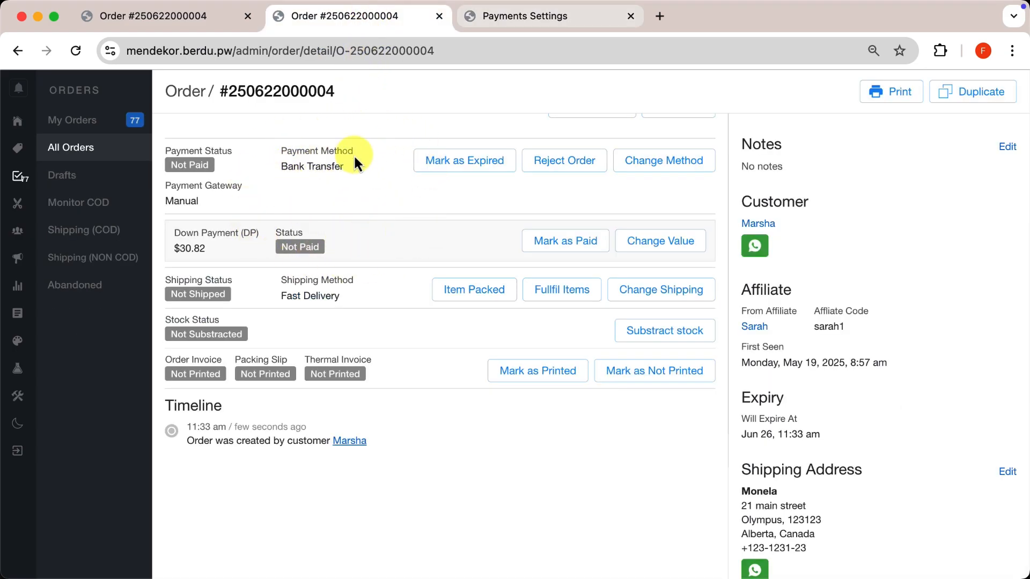
click(564, 240)
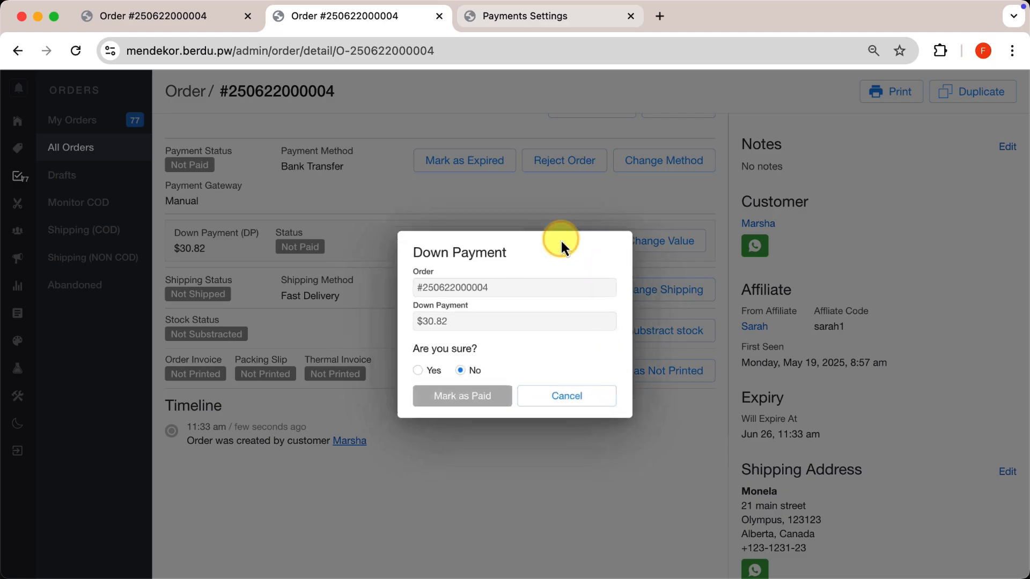
click(426, 377)
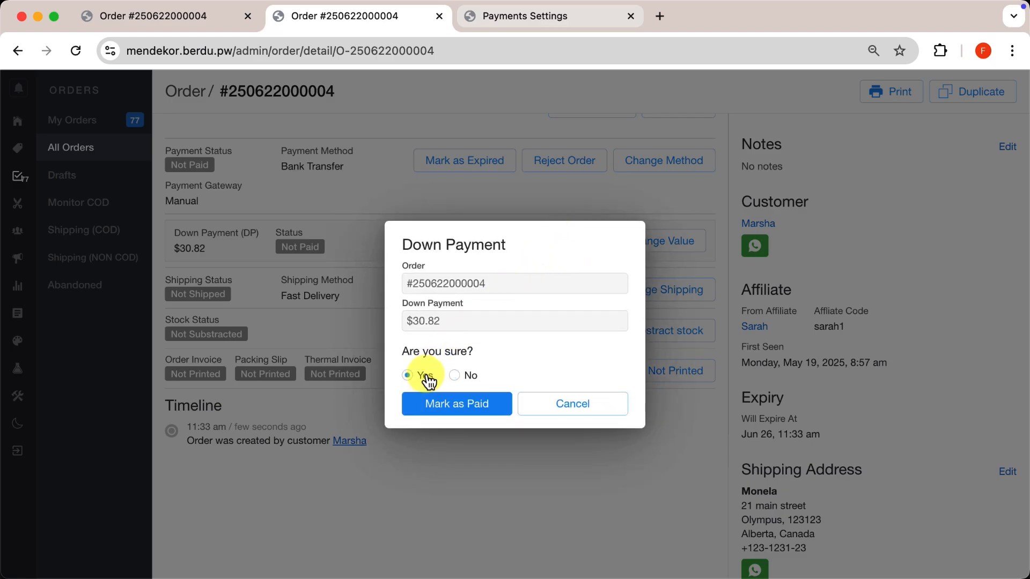
click(468, 405)
scroll(425, 271, up, 1)
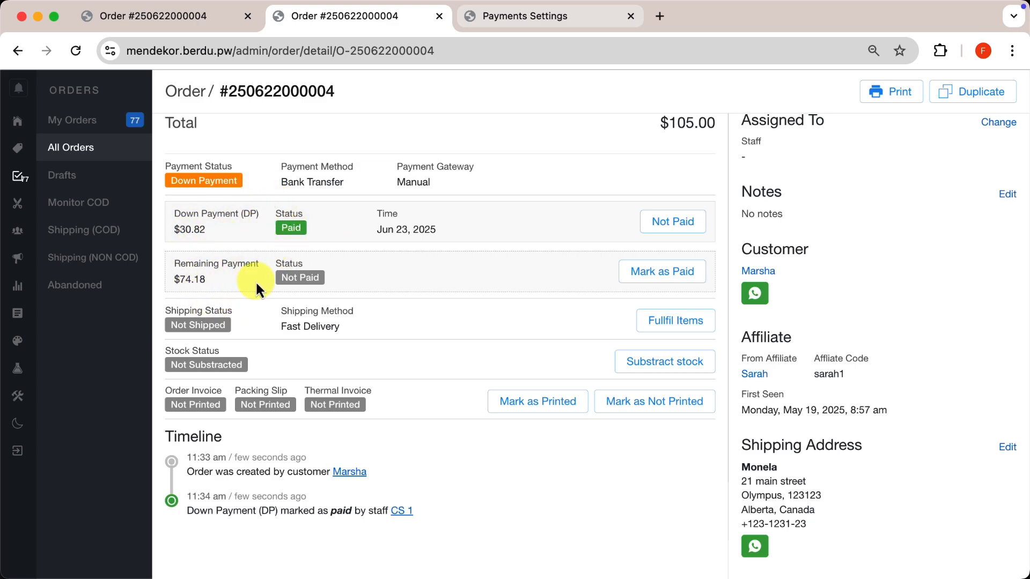
scroll(416, 263, up, 2)
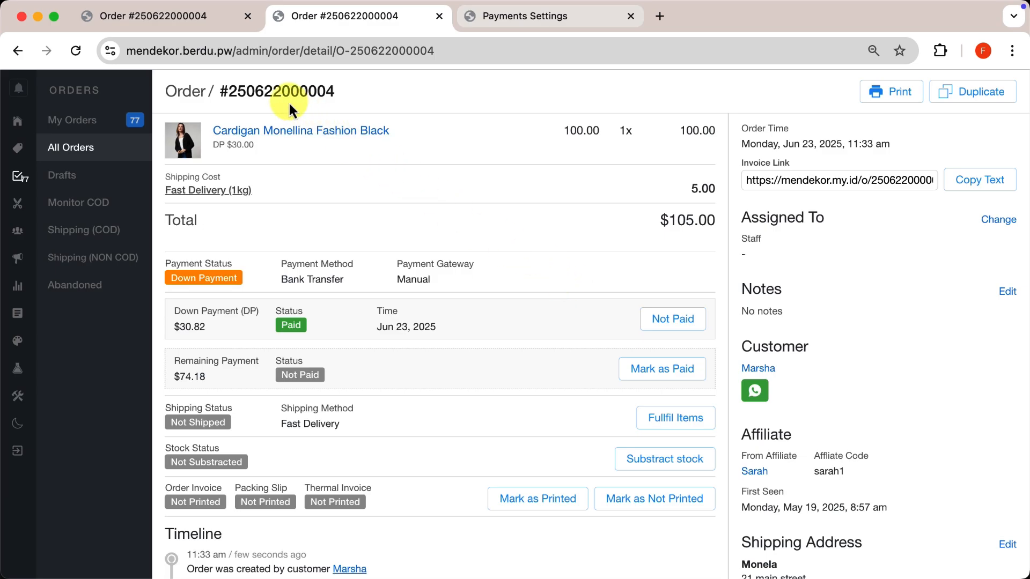
Step: Reload the customer's invoice page and proceed to the page for completing the remaining payment
click(161, 16)
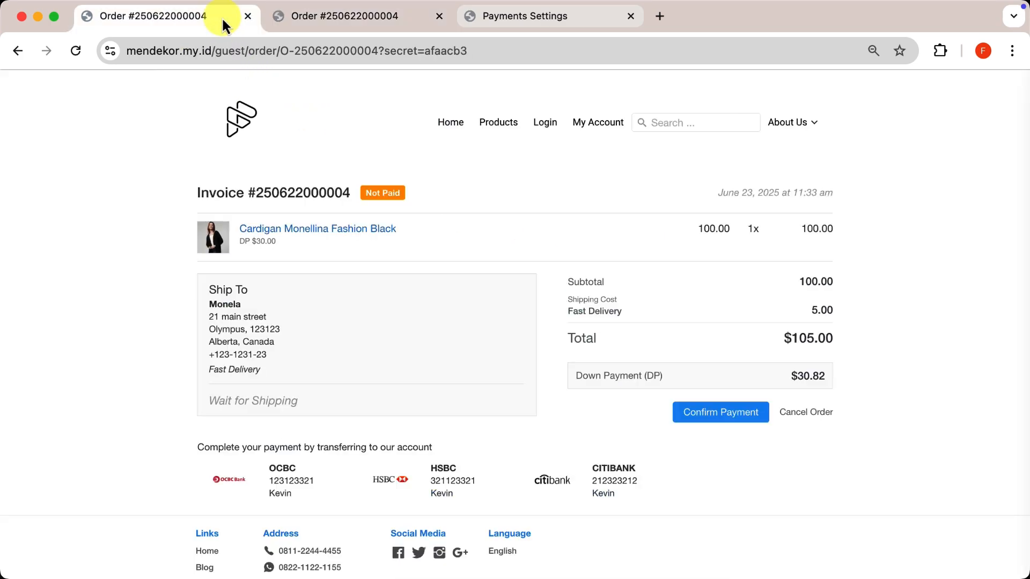
click(68, 47)
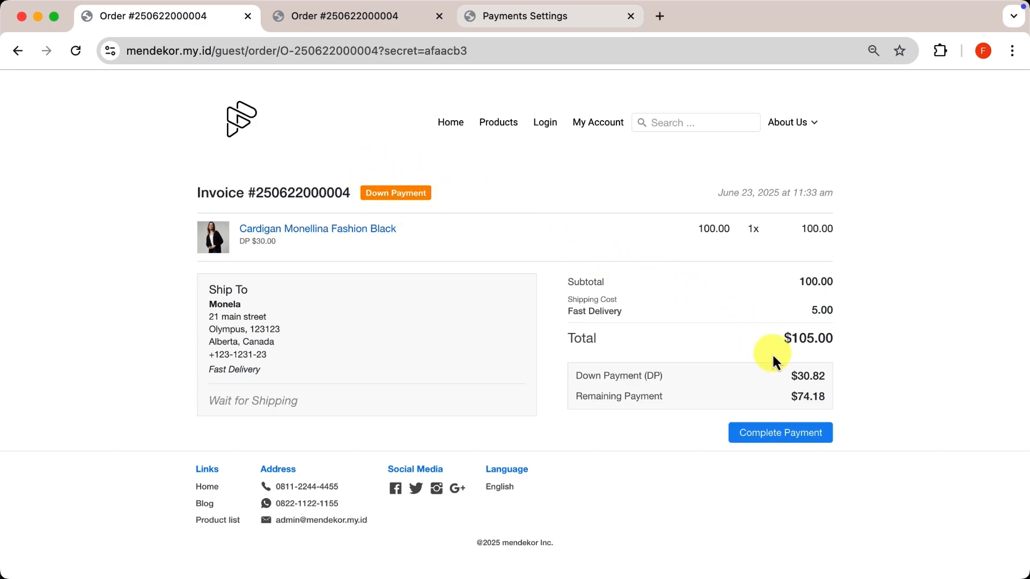
click(764, 435)
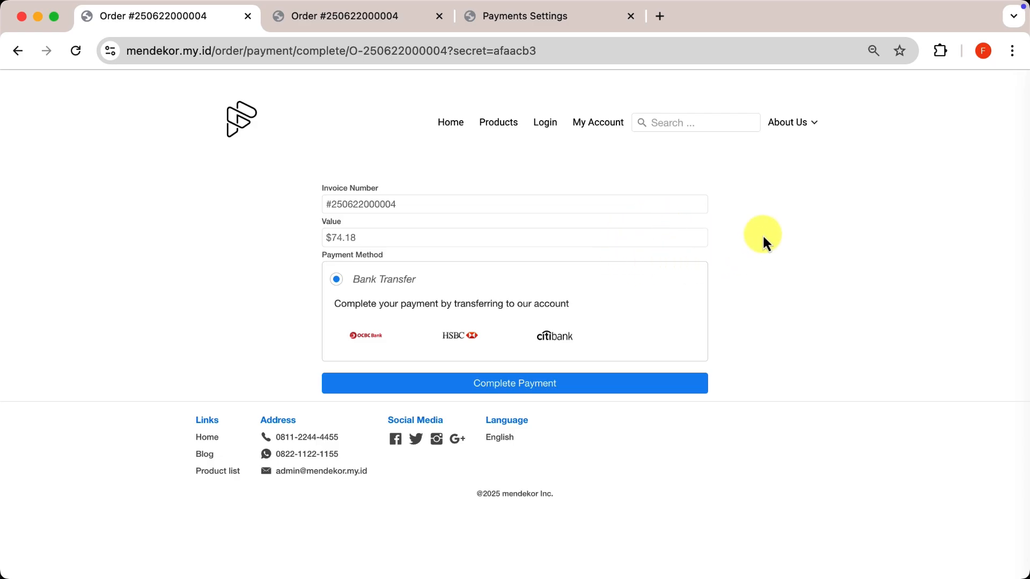
Step: Open the store dashboard in a new browser tab and go to the website layout editor
click(663, 17)
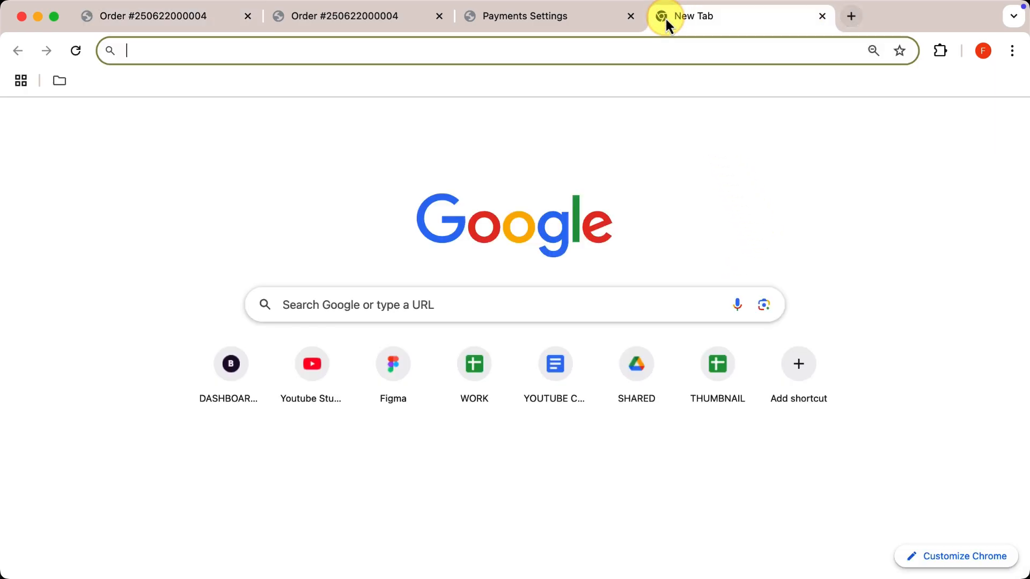
click(234, 369)
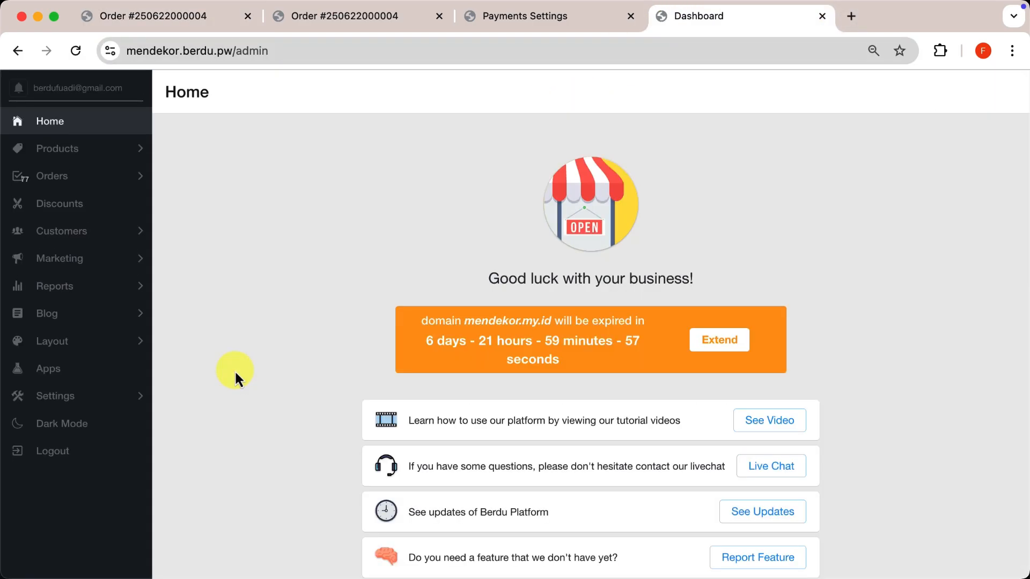
click(80, 348)
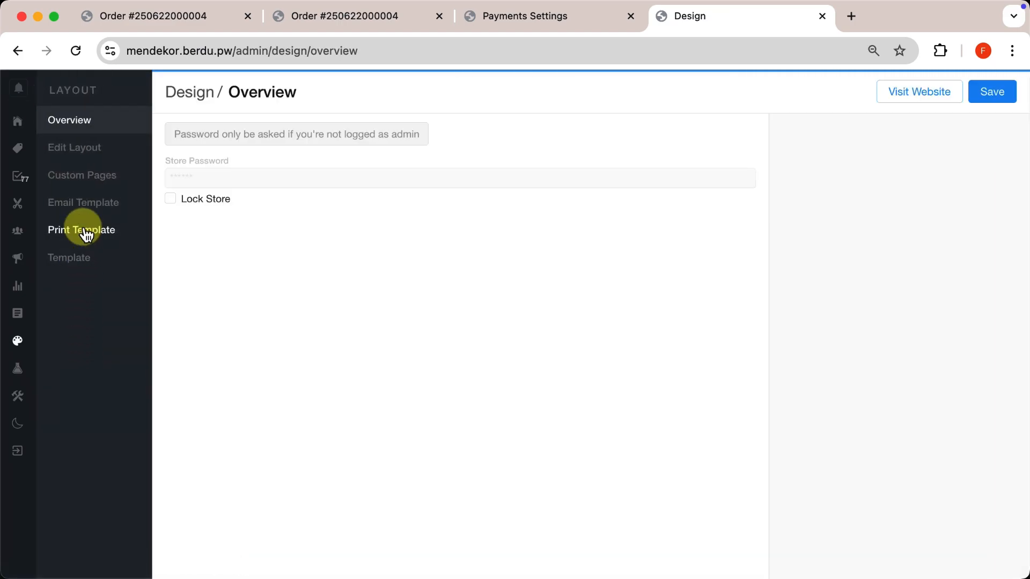
click(95, 161)
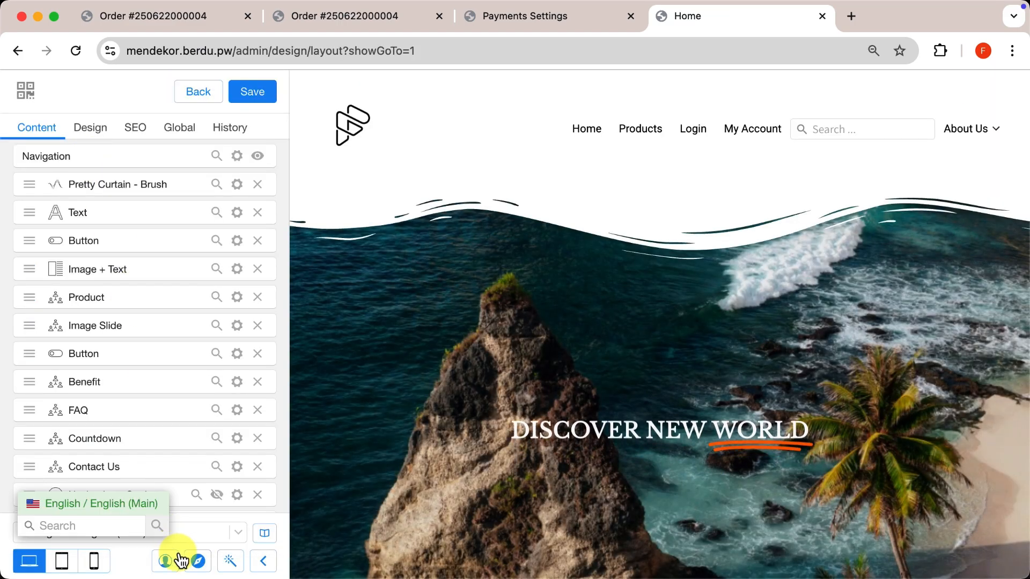
Step: Load the Complete Payment page in the layout editor, using the first example invoice
click(198, 561)
scroll(230, 490, down, 5)
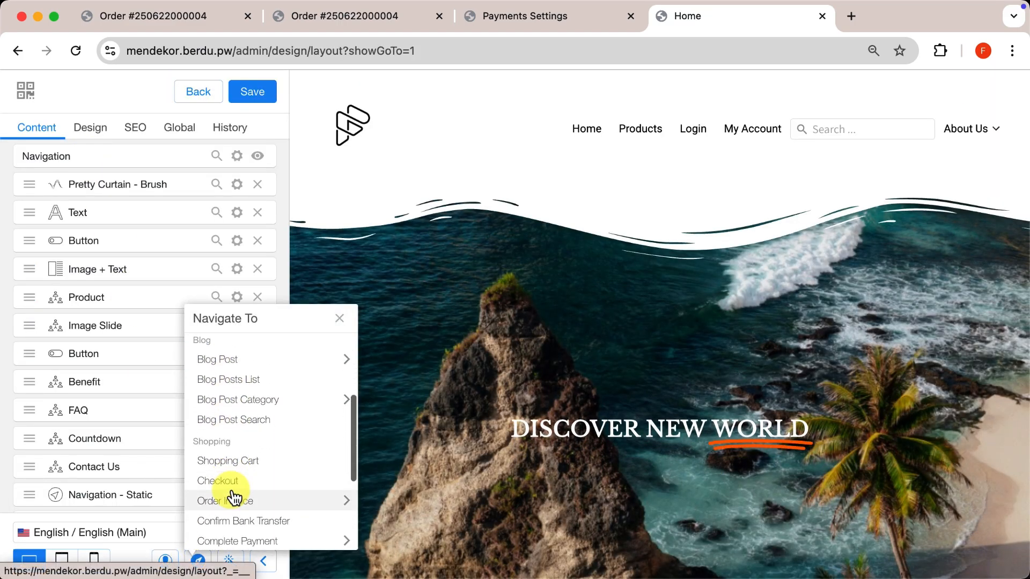
click(268, 491)
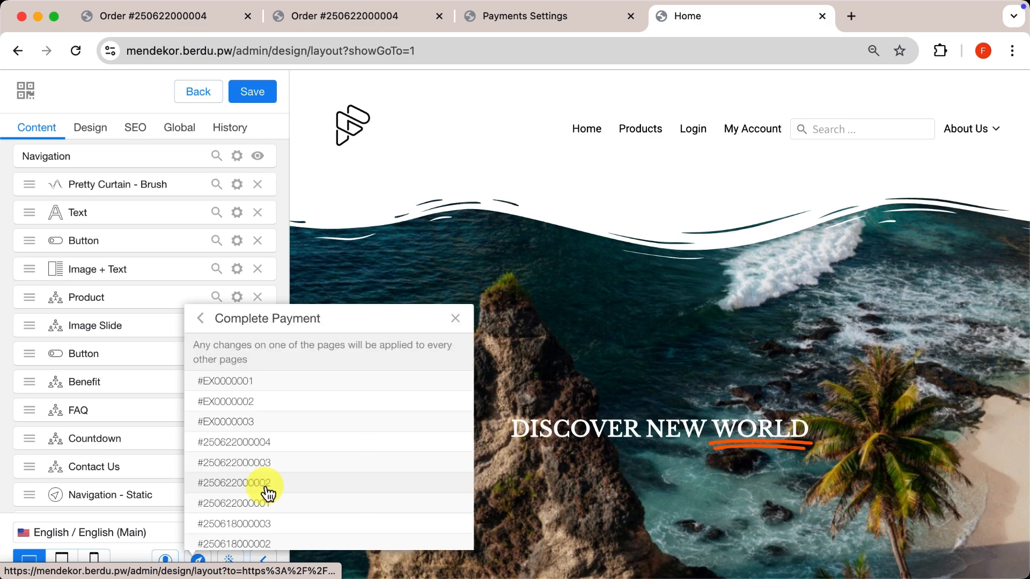
click(285, 385)
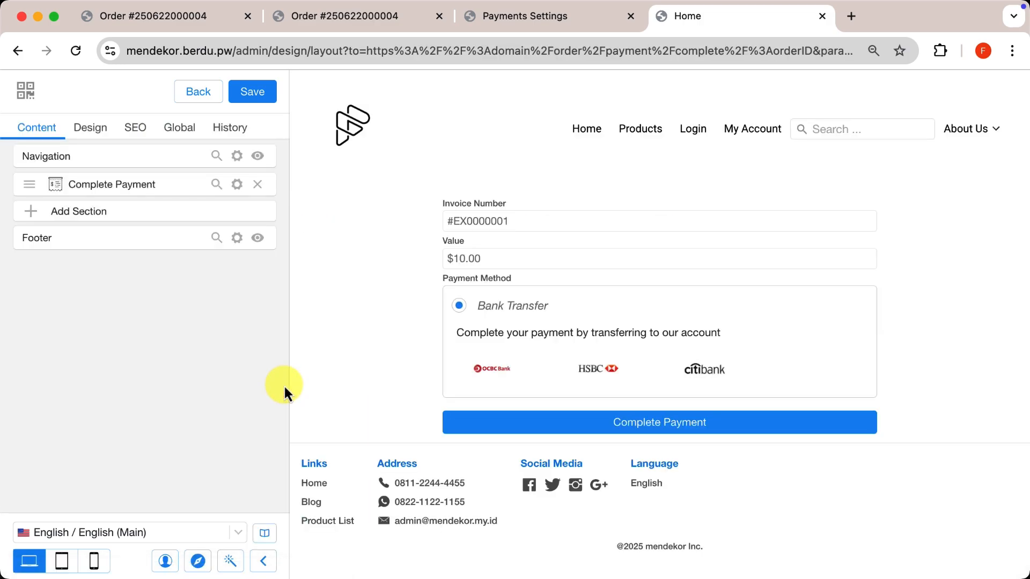
Step: Add Credit Card as a payment method in the Complete Payment section's settings
click(237, 184)
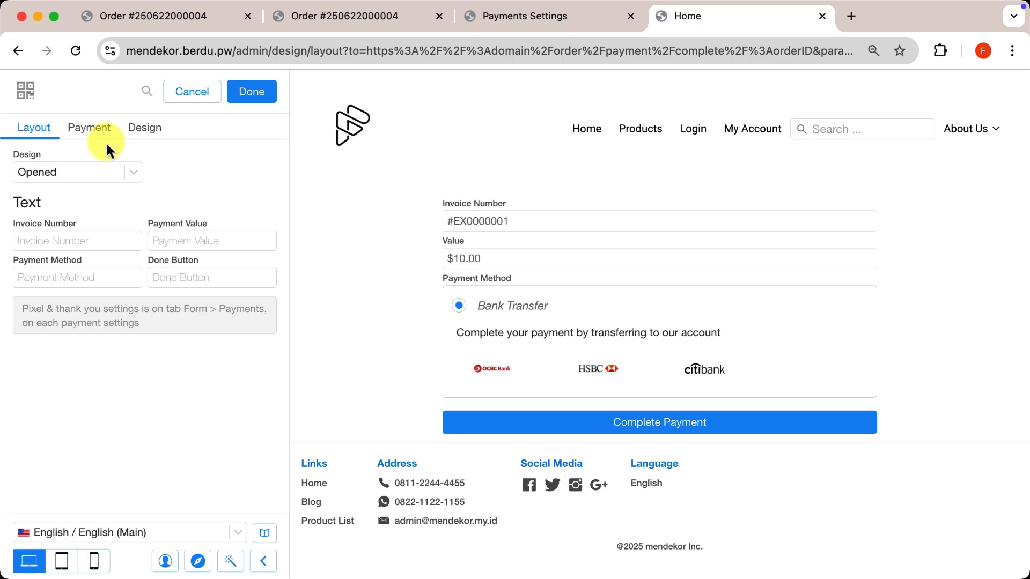
click(90, 135)
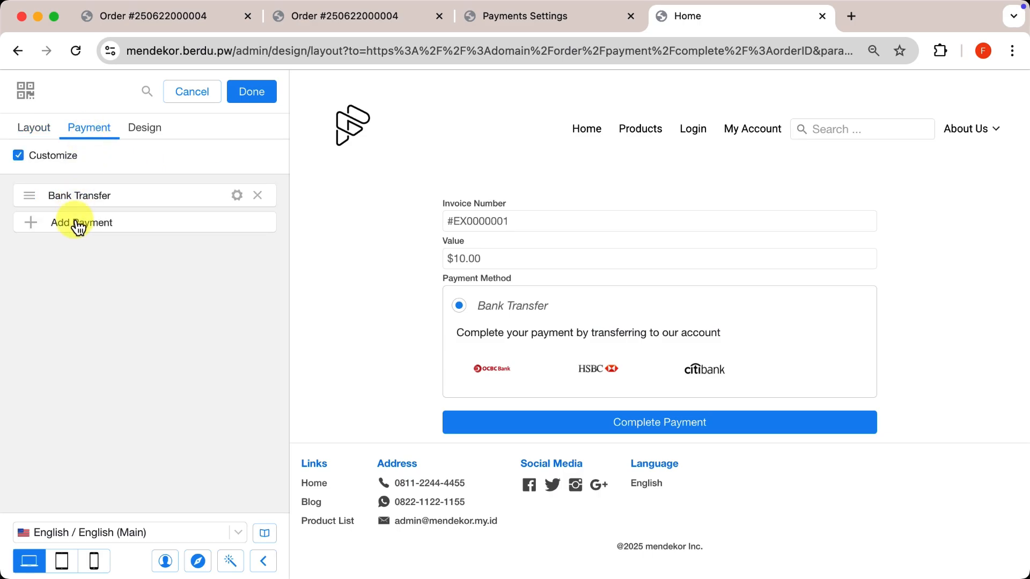
click(75, 223)
click(85, 147)
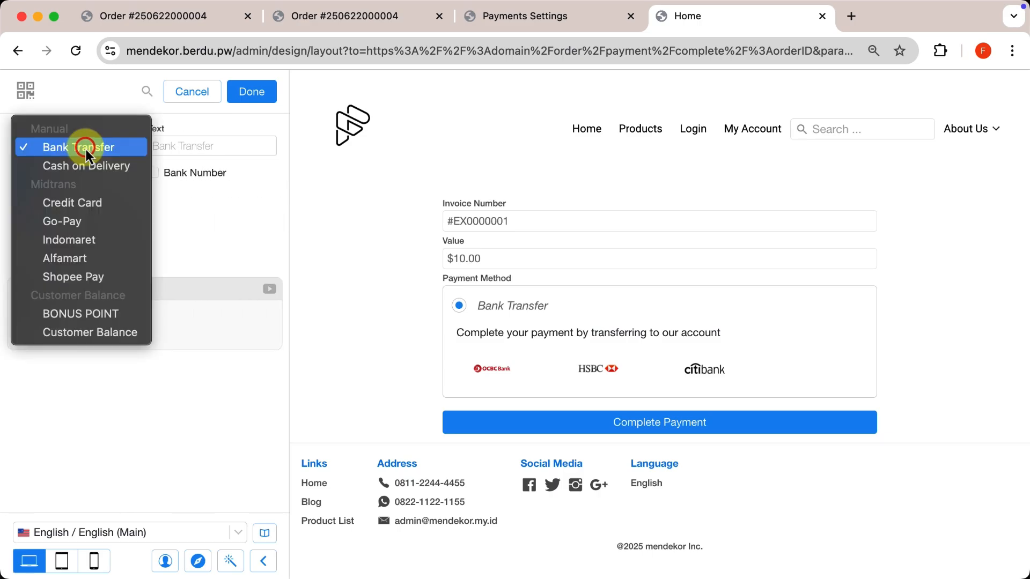
click(86, 202)
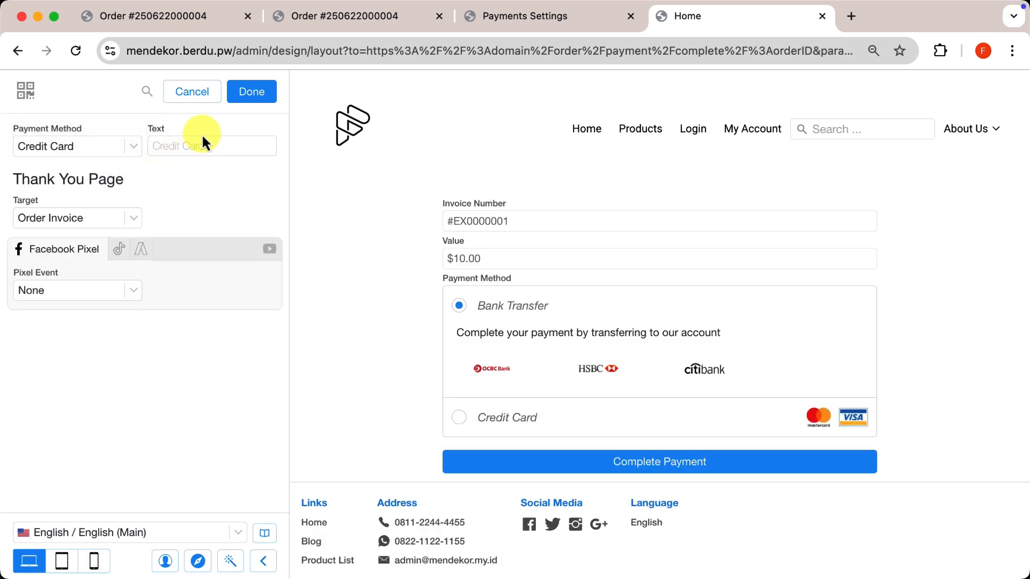
Step: Confirm the Credit Card settings, and set the form design to width 502, name size 12 and name font Bold
click(250, 93)
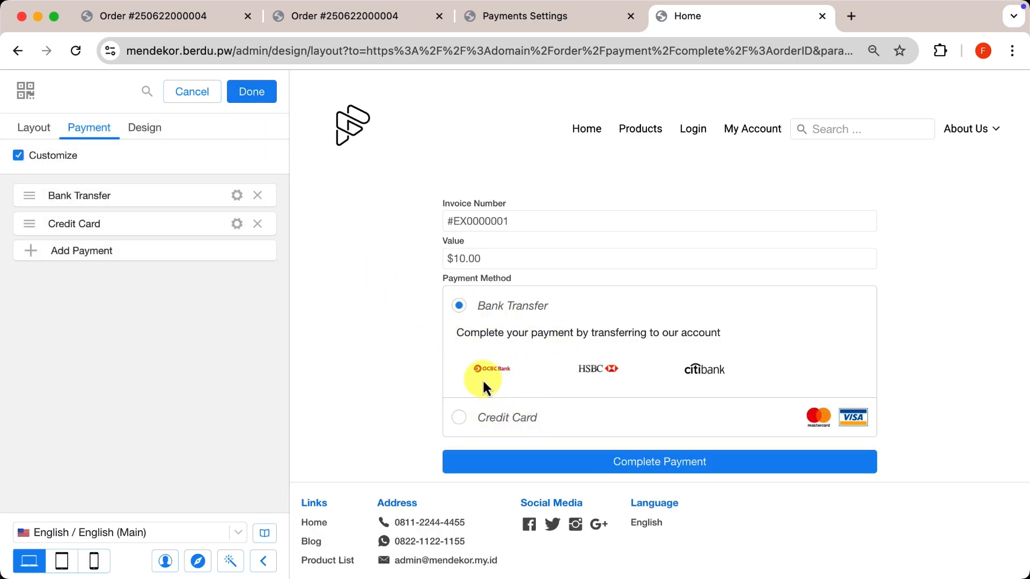
click(147, 130)
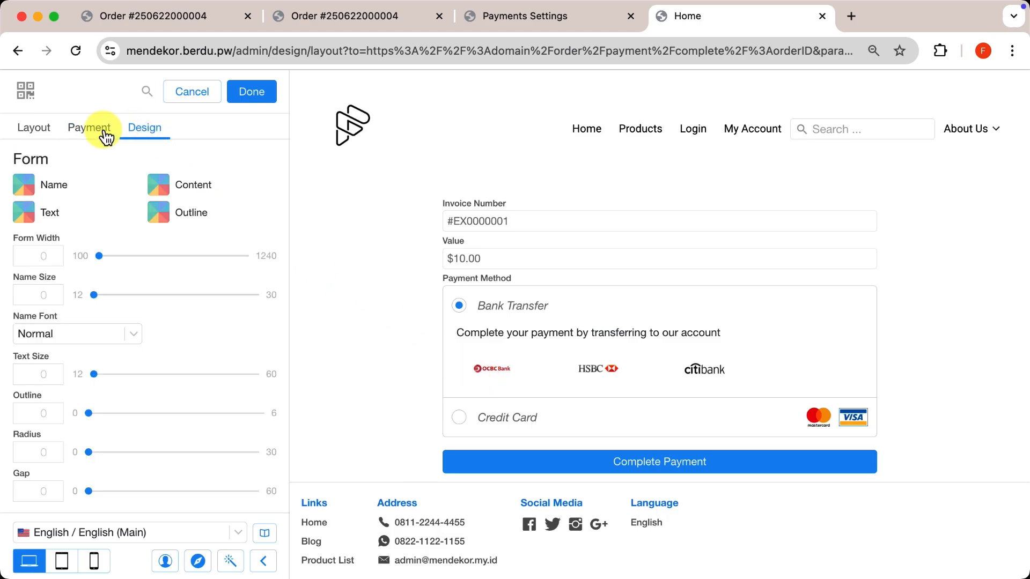
drag(99, 257, 153, 261)
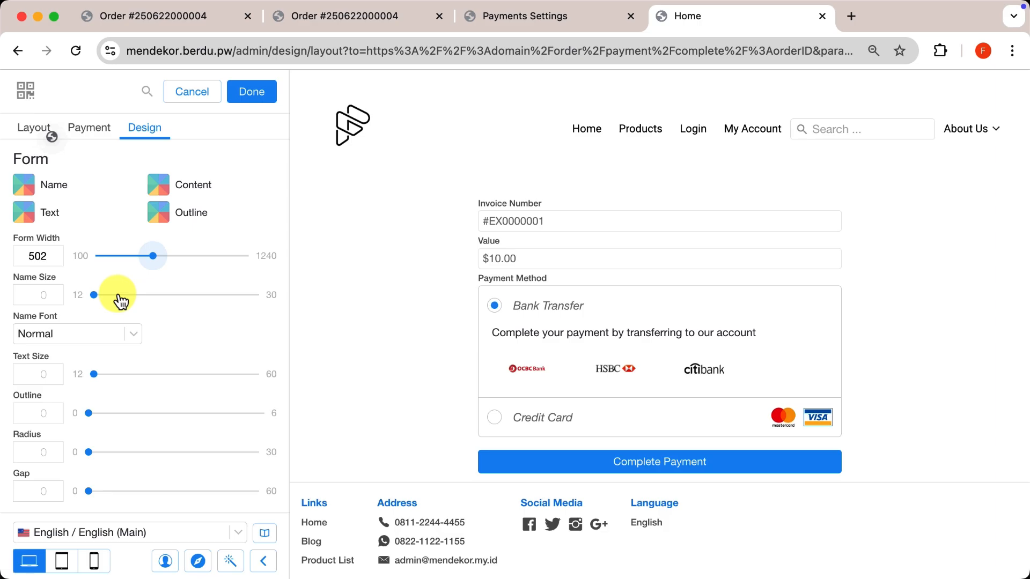
mouse_move(94, 295)
mouse_down()
mouse_move(218, 299)
mouse_move(117, 310)
mouse_move(84, 301)
mouse_up()
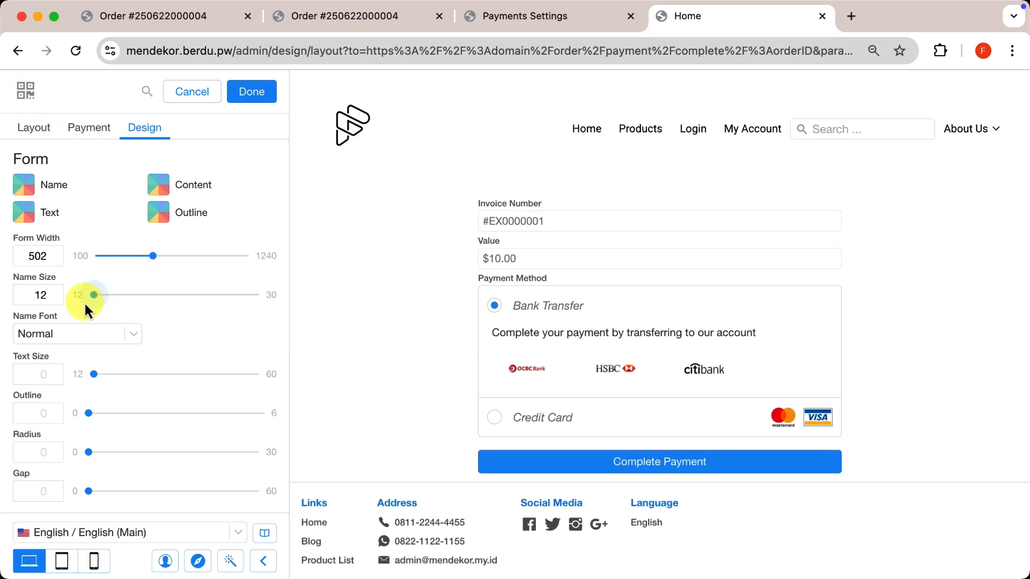
click(99, 334)
click(92, 353)
Step: Set the Done Button's color to green #4CAF50 in the form design
scroll(173, 355, down, 3)
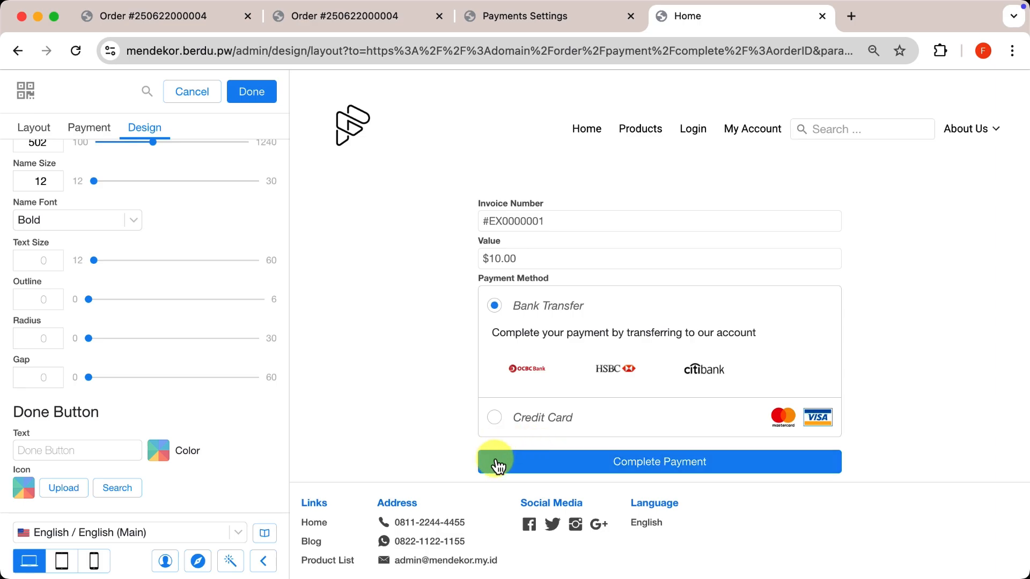
click(161, 455)
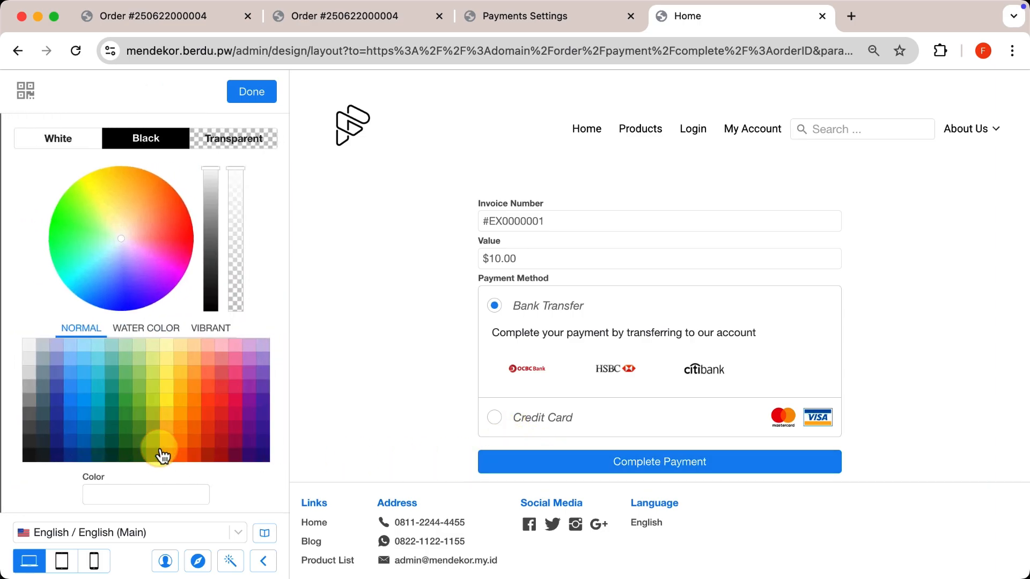
click(126, 403)
click(236, 105)
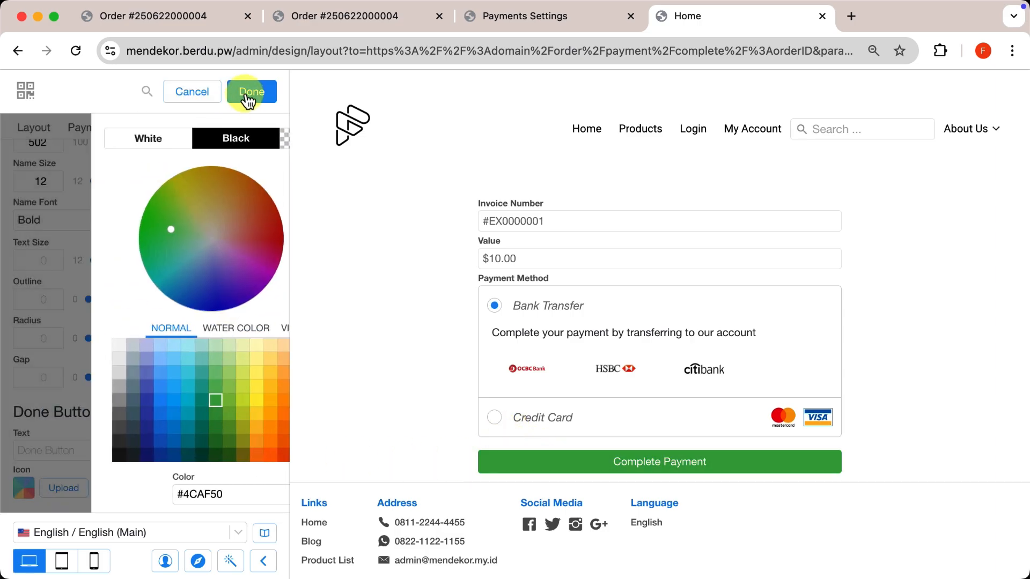
Step: Add the plain outlined shopping bag icon to the Done Button and save the layout
click(118, 489)
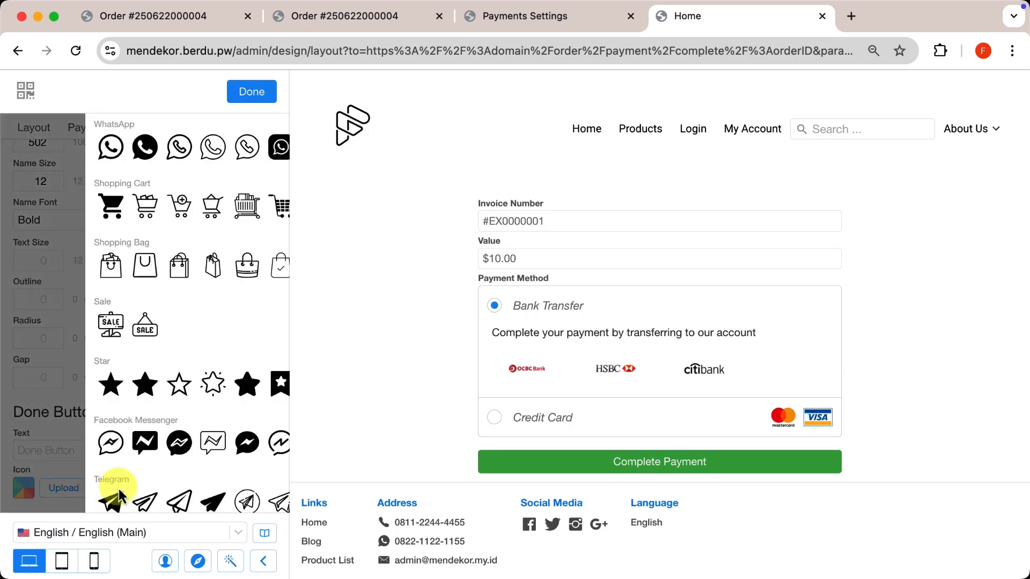
click(63, 264)
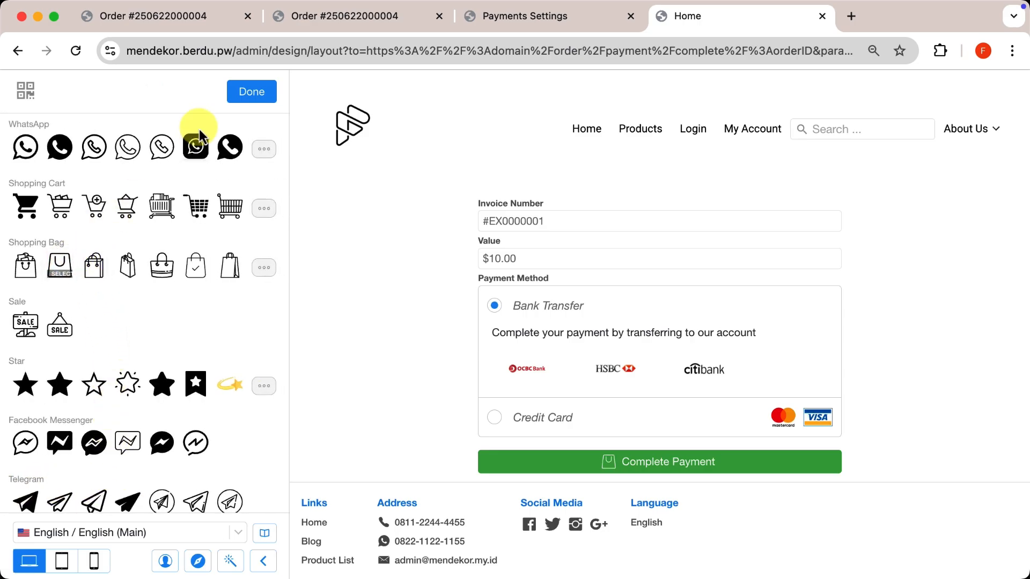
click(249, 92)
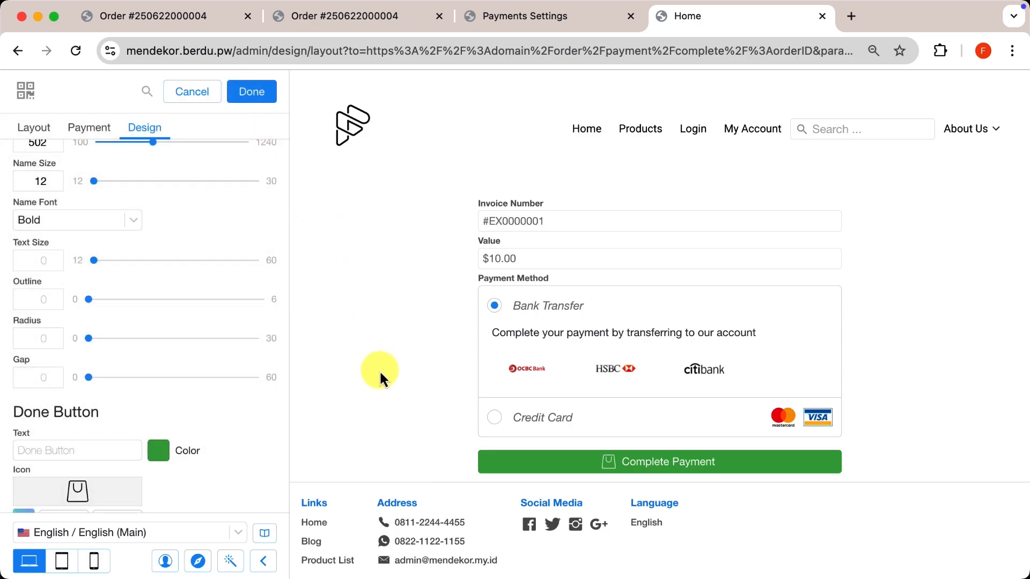
scroll(378, 369, down, 1)
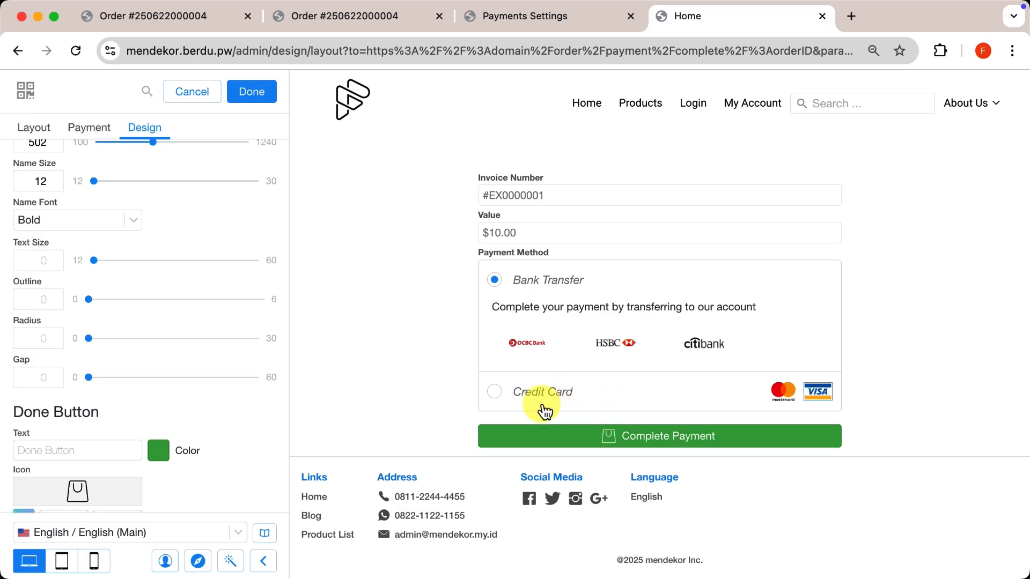
click(252, 92)
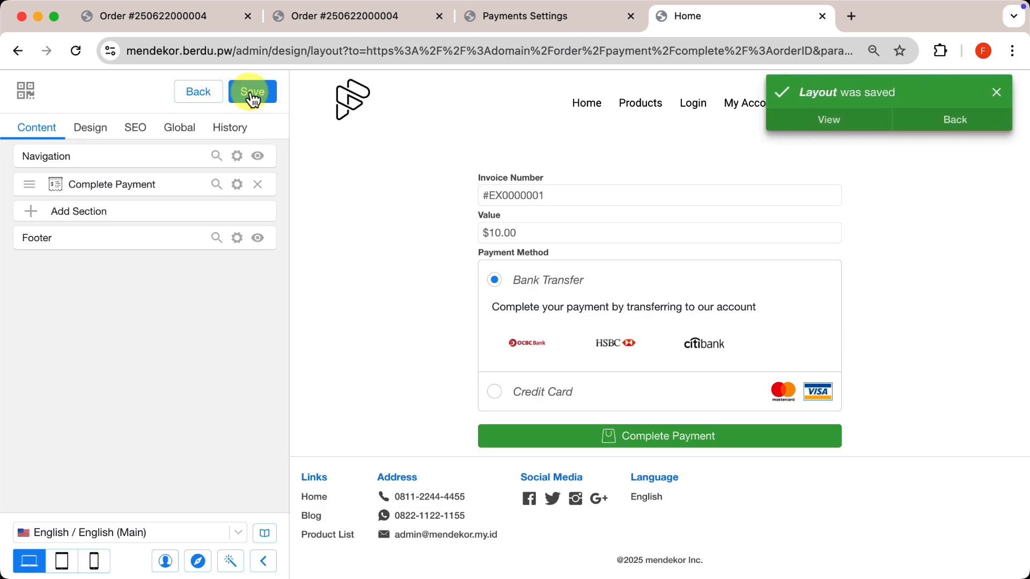
Step: Reload the customer's payment completion page and proceed with the remaining payment by Bank Transfer
click(200, 15)
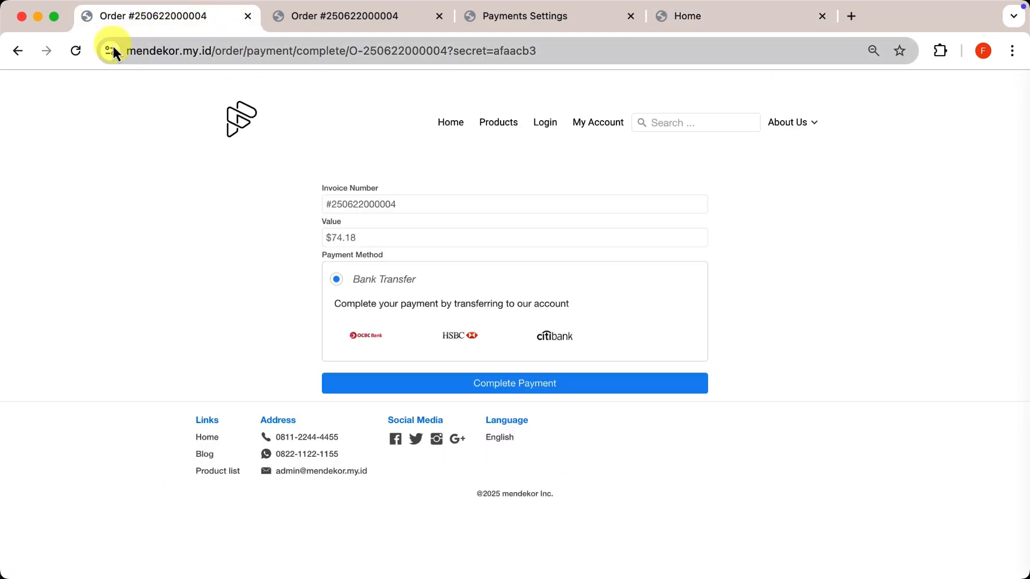
click(74, 50)
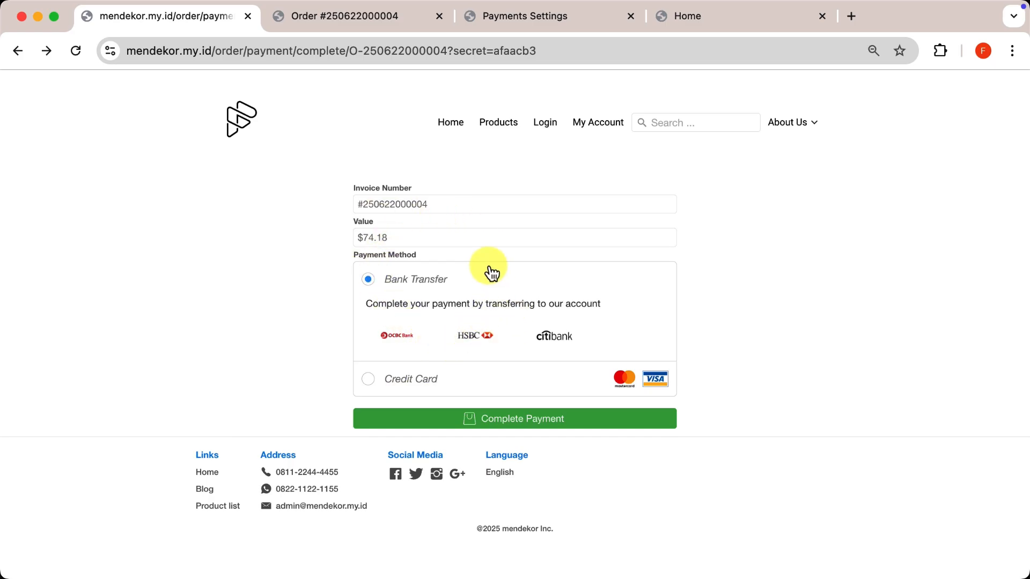
click(523, 420)
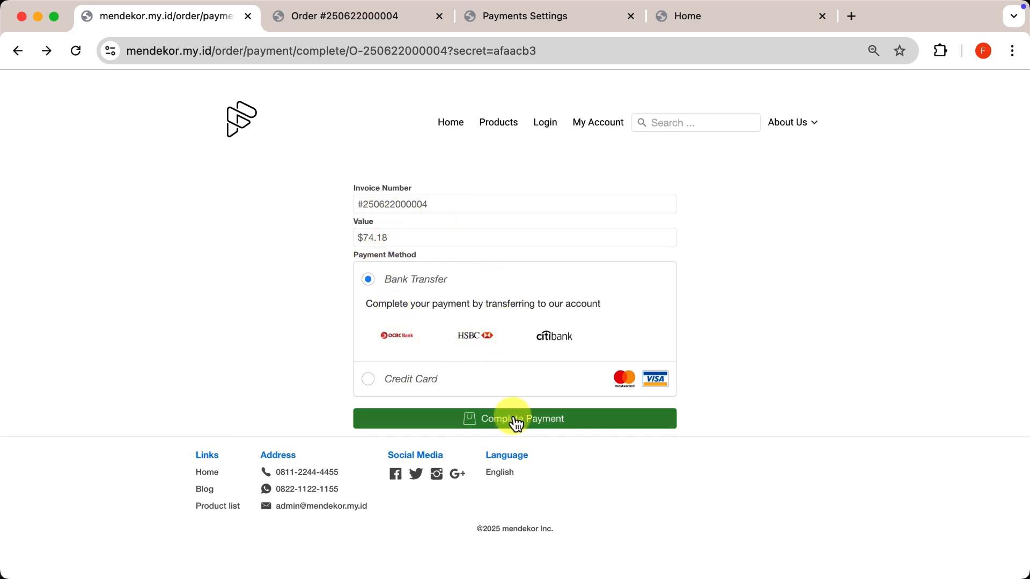
Step: Submit the payment confirmation with OCBC as the bank source and the payer's bank account name
scroll(513, 417, down, 3)
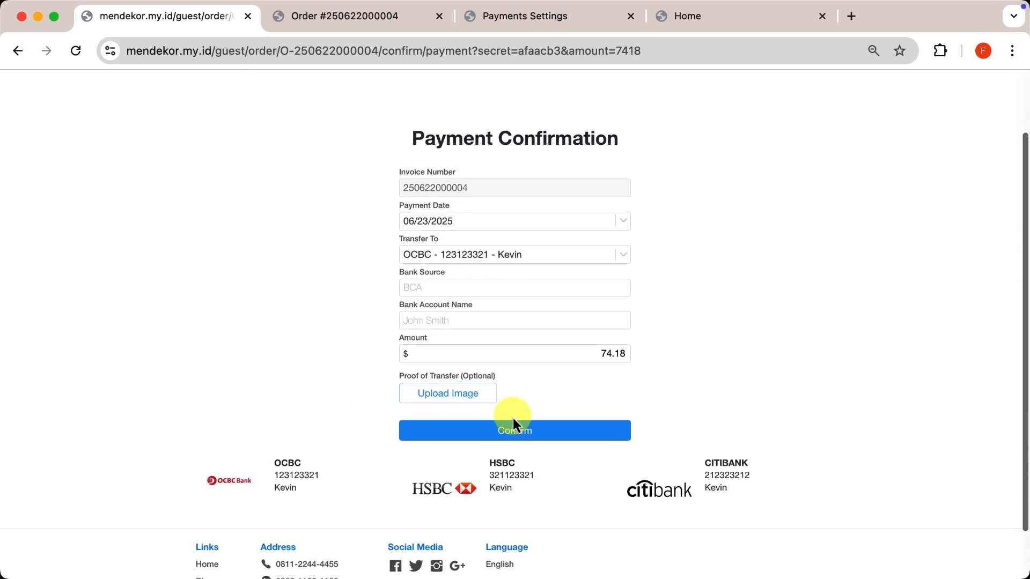
click(569, 289)
text(OCBC)
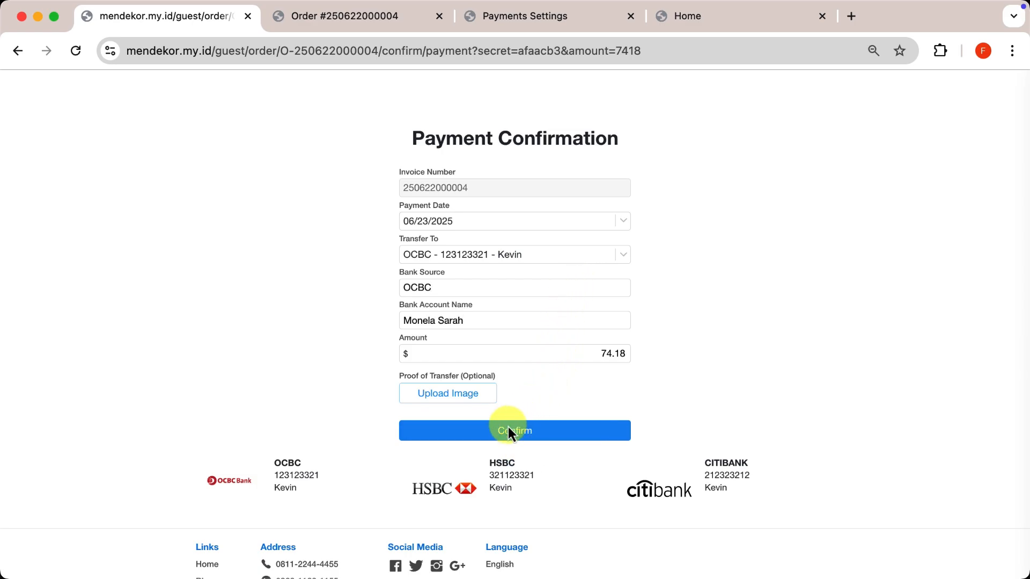
click(508, 429)
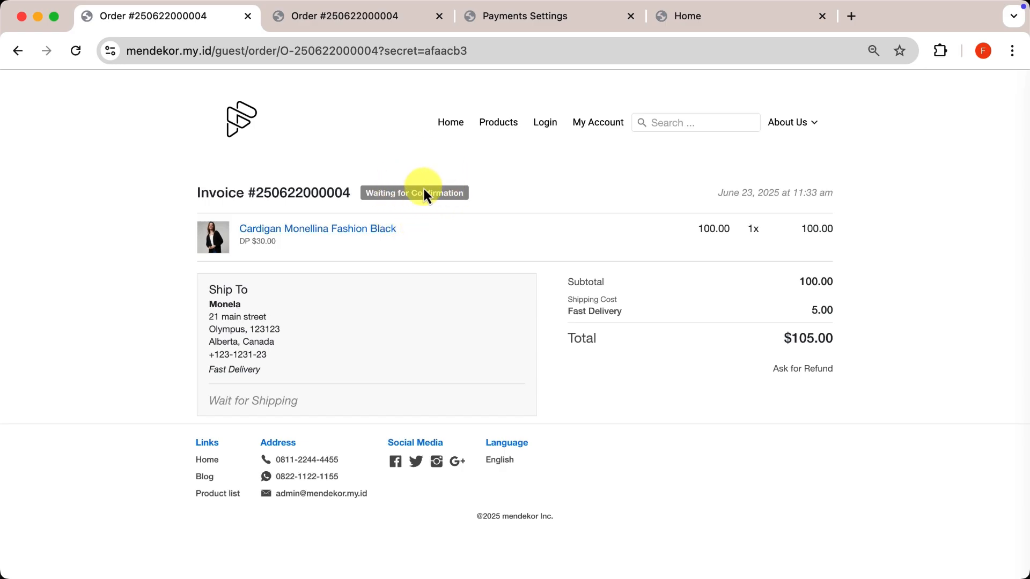
Step: Reload the order's admin details, confirm its remaining payment, and refresh the customer's invoice page
click(339, 15)
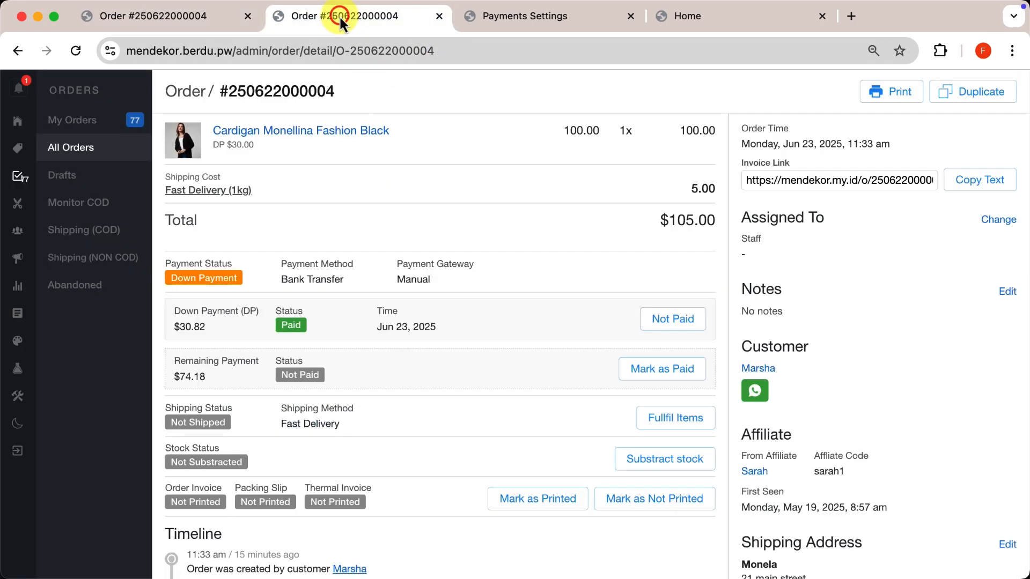
click(76, 52)
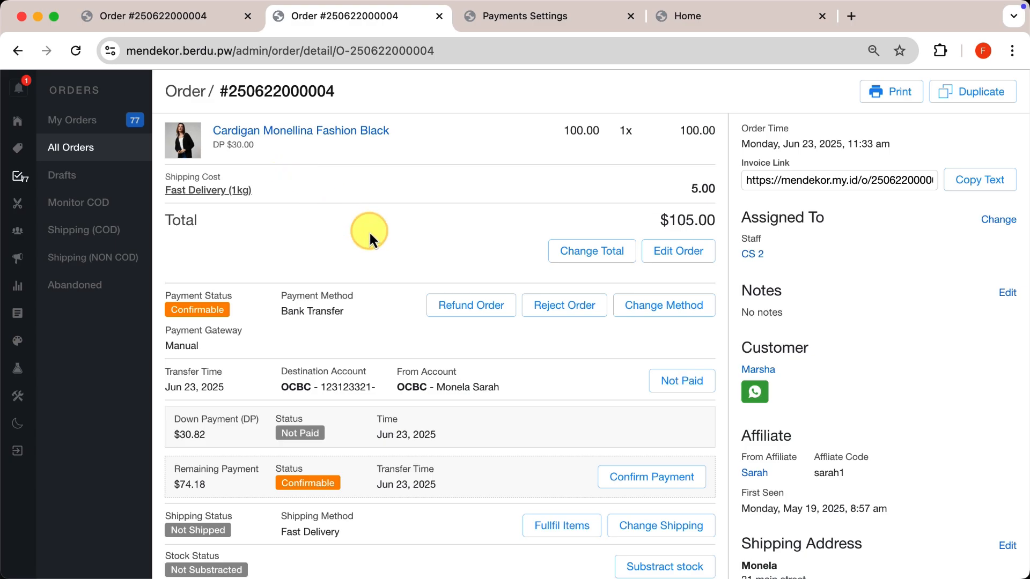
scroll(369, 230, down, 5)
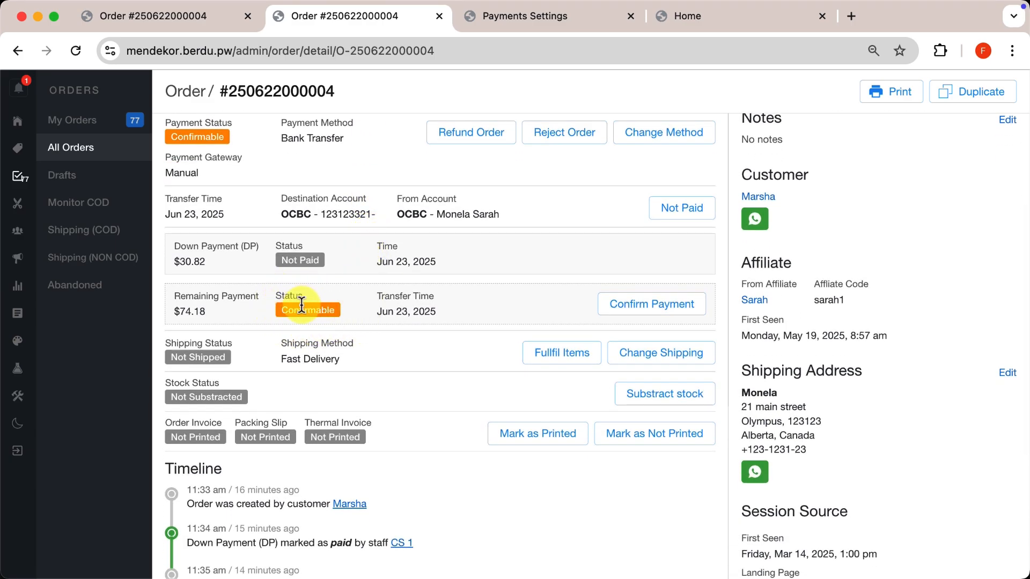
click(633, 306)
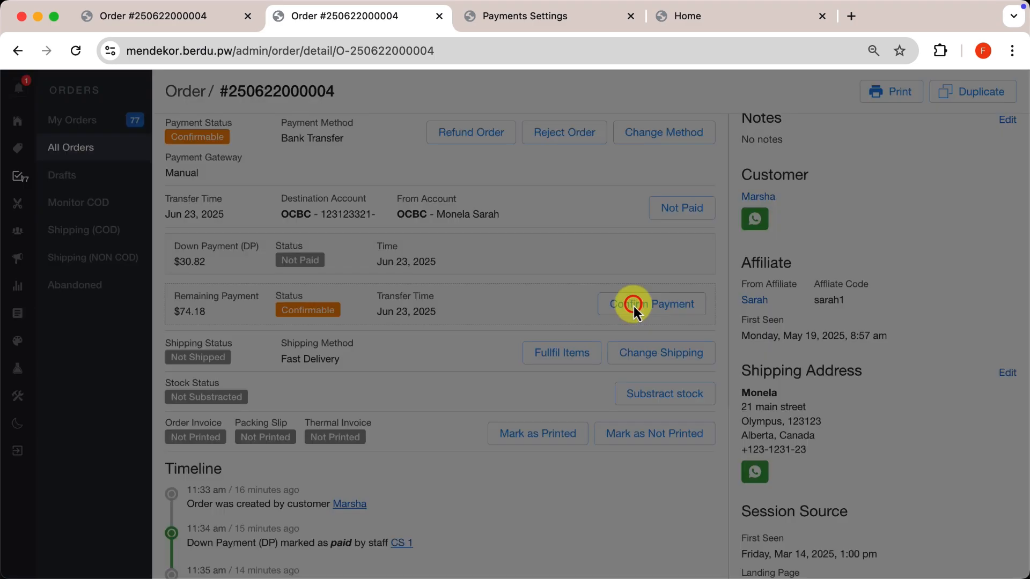
click(471, 458)
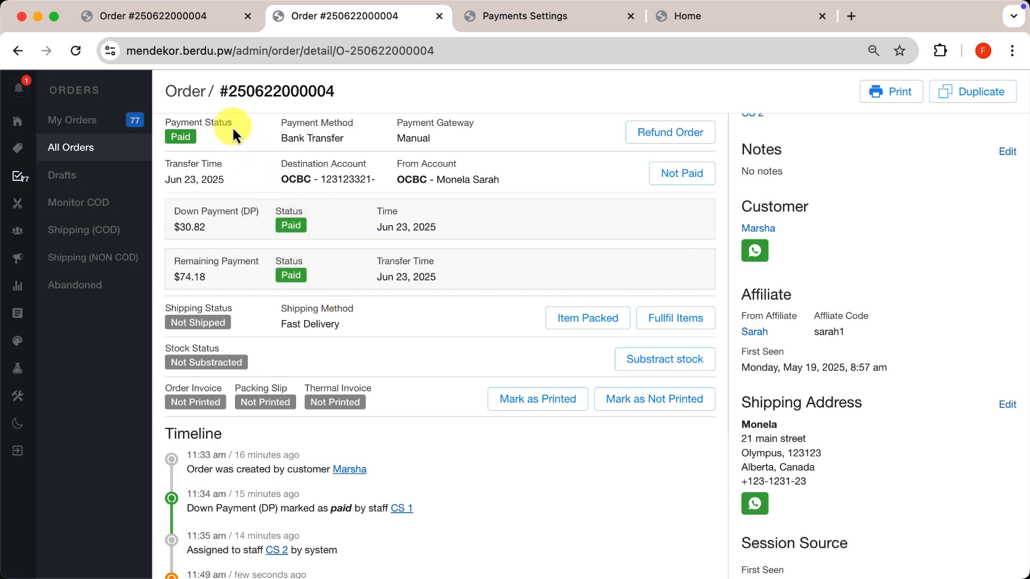
click(175, 18)
click(75, 50)
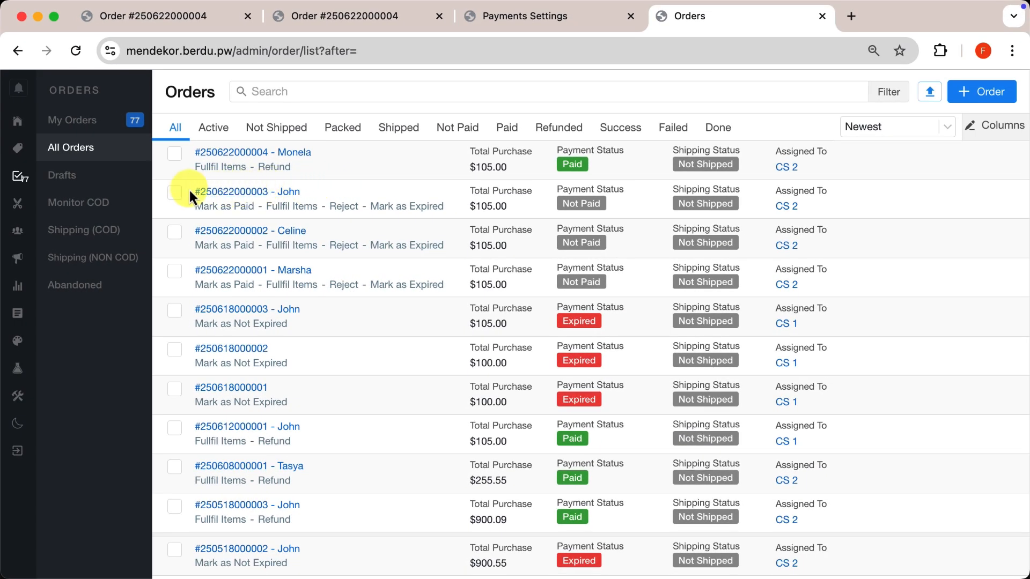
Step: Batch-mark the two newest unpaid orders in the Orders list as paid, and check the newer one's payment details
click(174, 192)
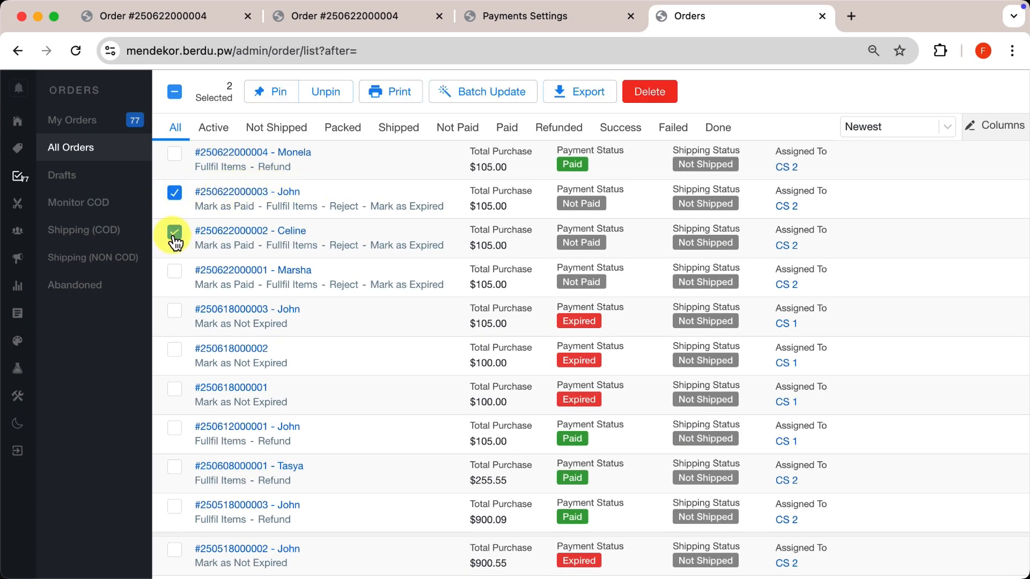
click(467, 101)
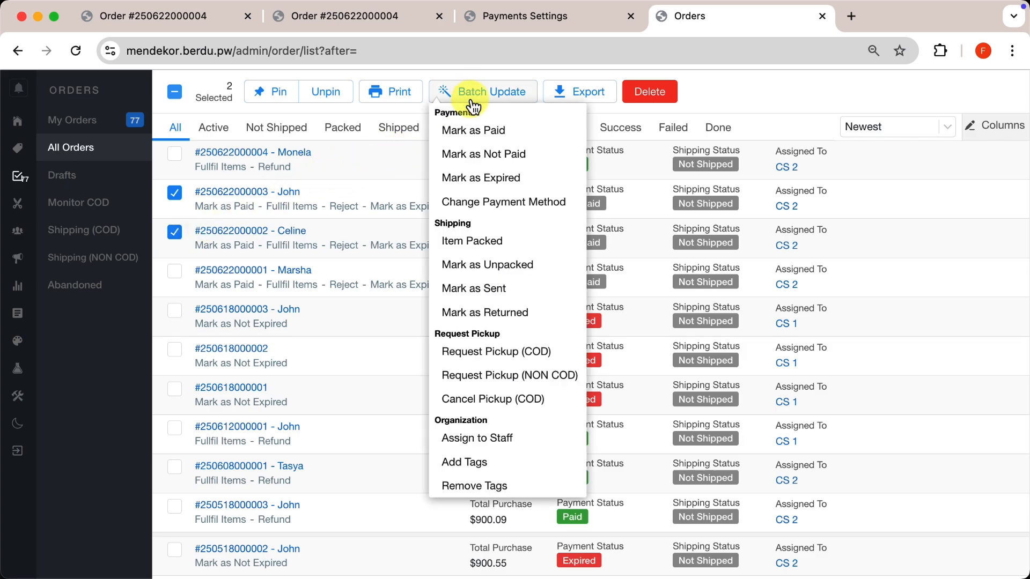
click(516, 128)
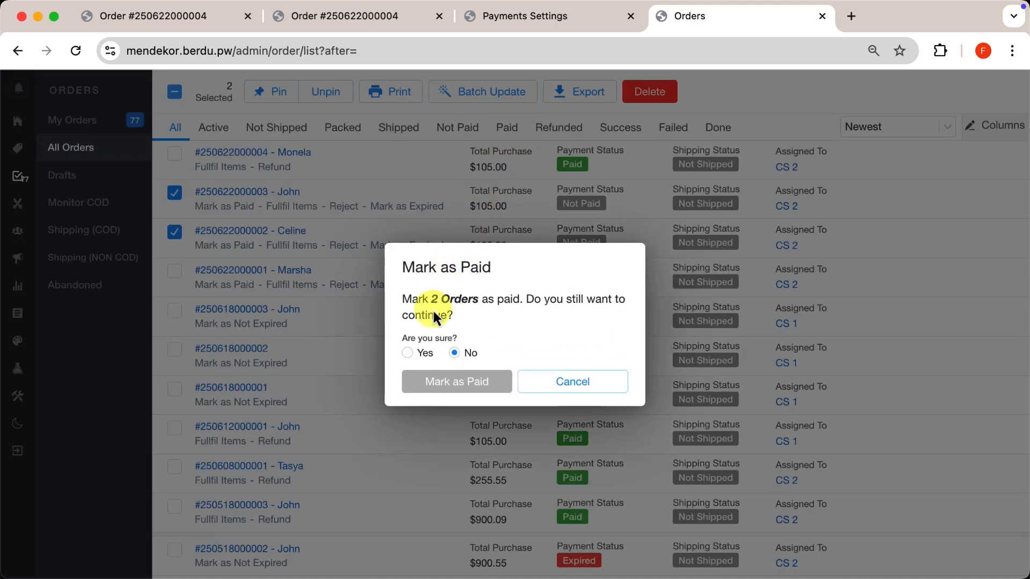
click(419, 354)
click(449, 383)
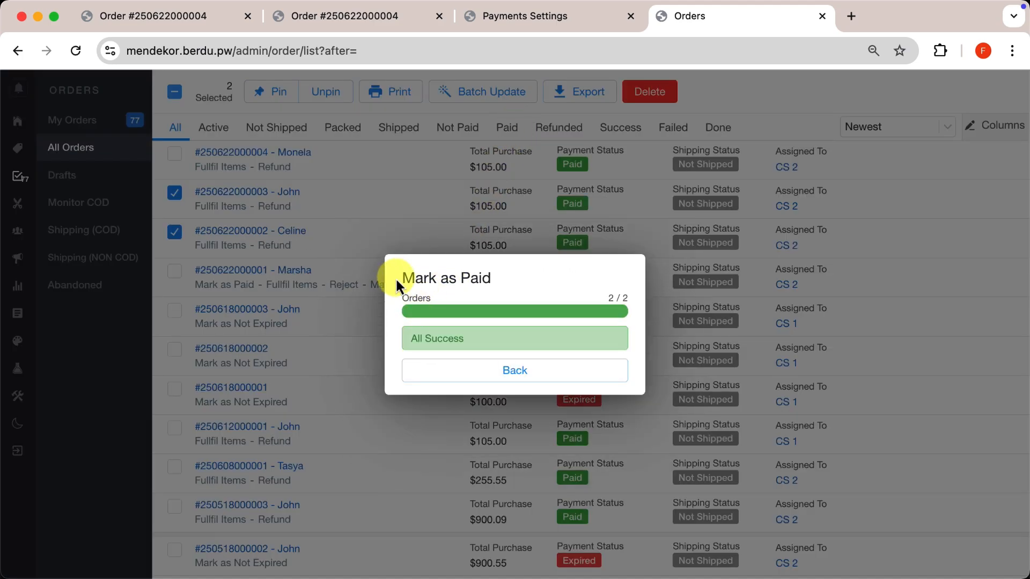
click(424, 372)
click(265, 194)
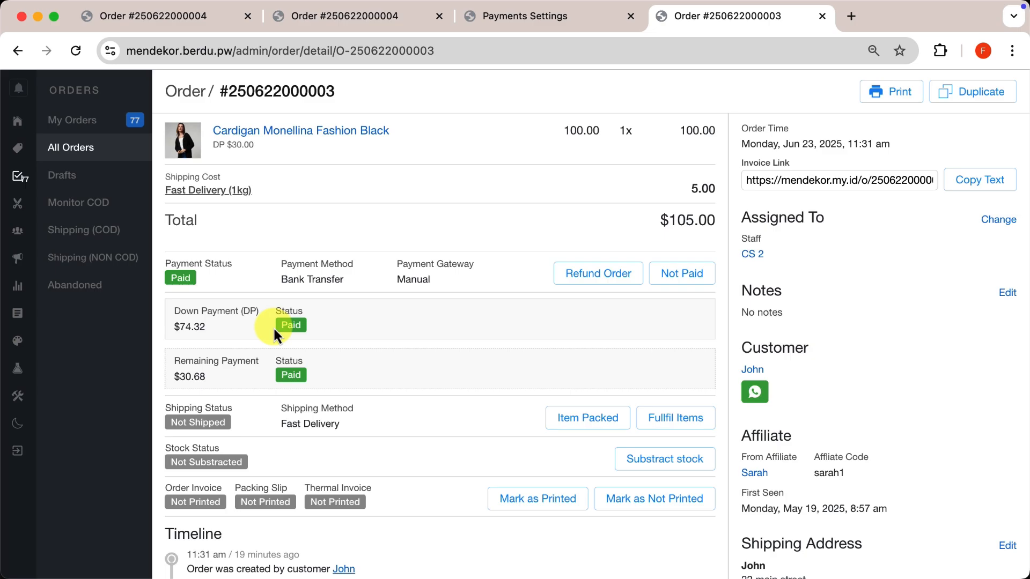
click(19, 52)
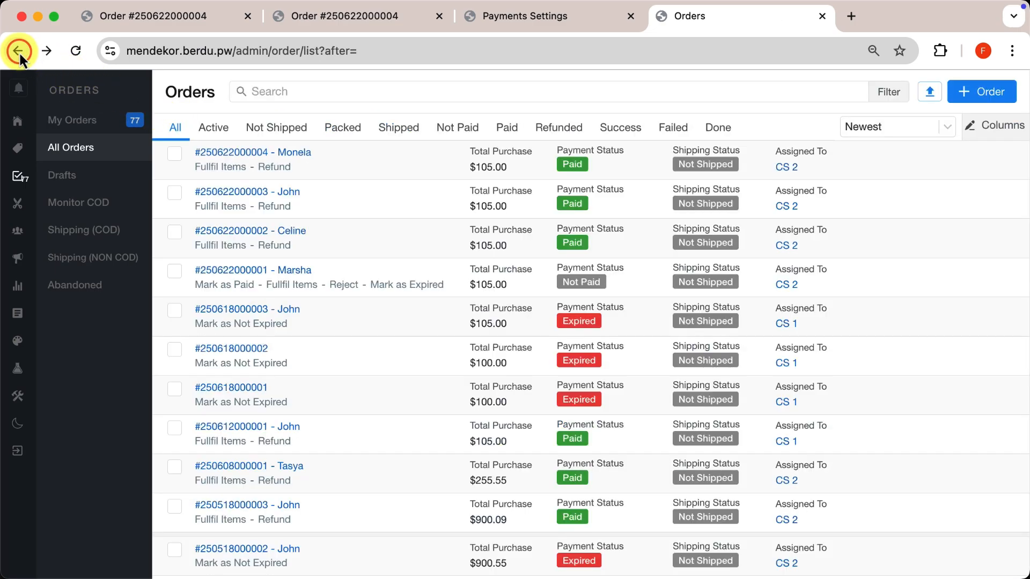
Step: Open the remaining Not Paid order in the Orders list and mark its down payment as paid
click(217, 270)
scroll(348, 373, down, 2)
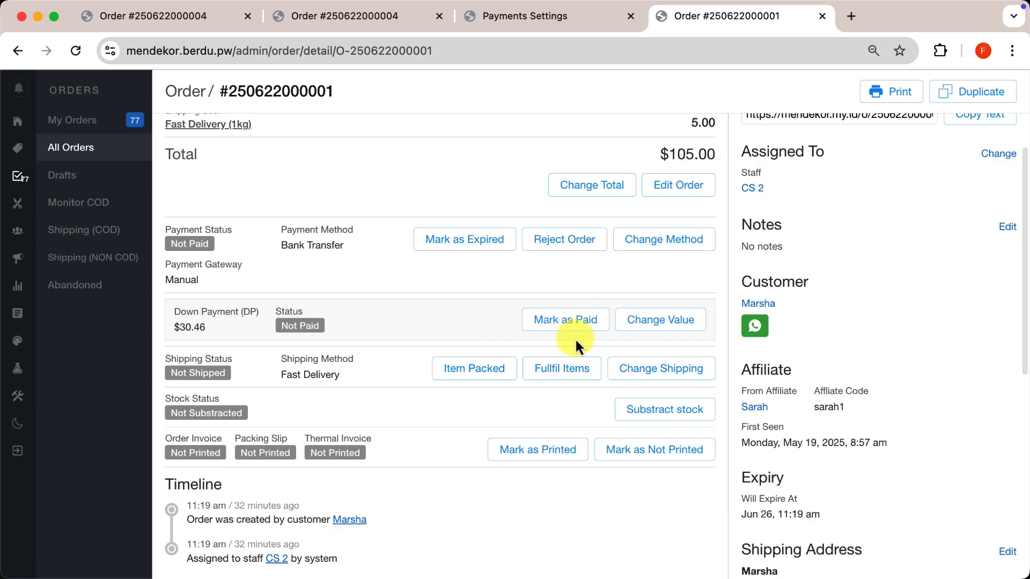
click(560, 322)
click(424, 376)
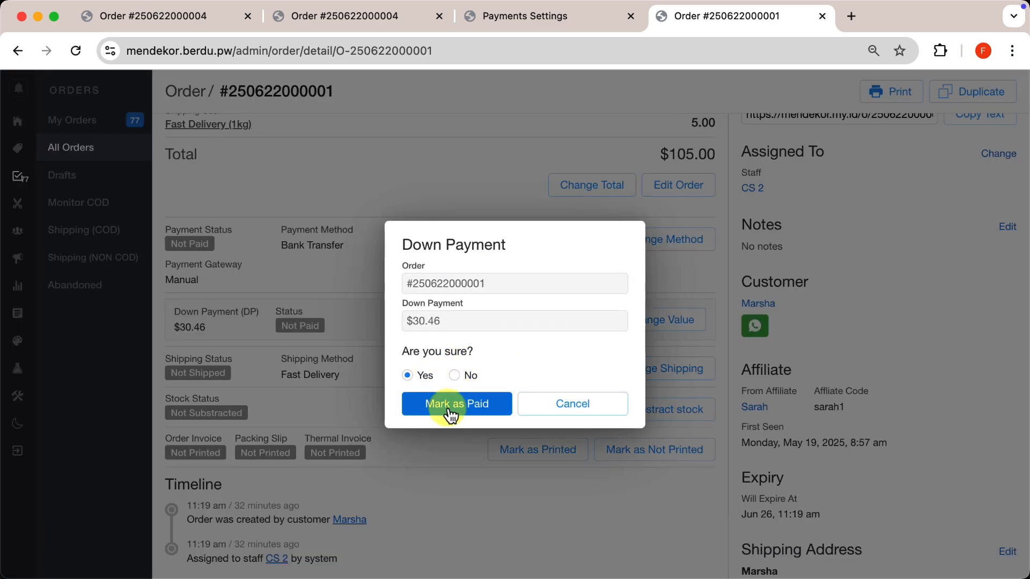
click(449, 410)
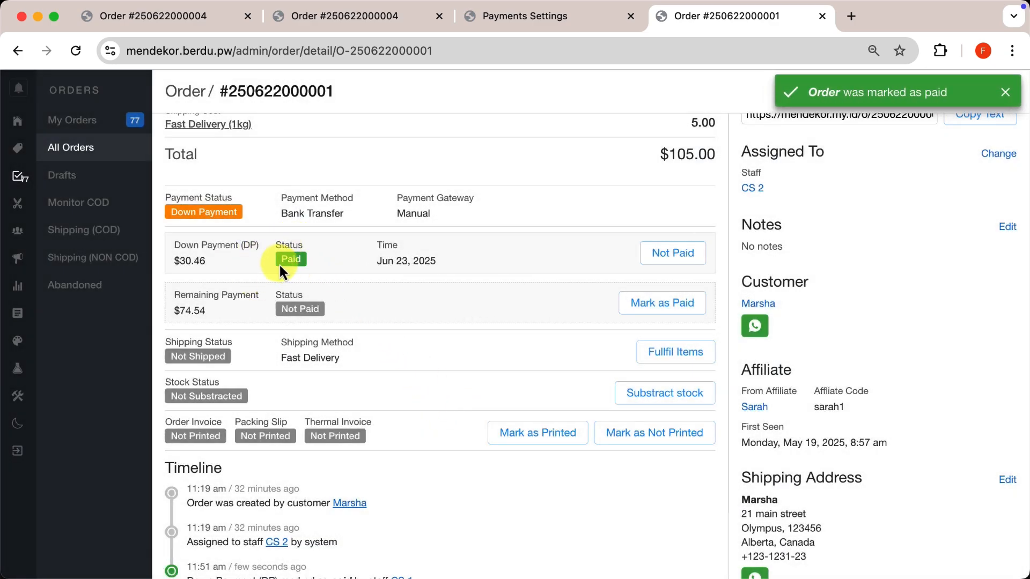